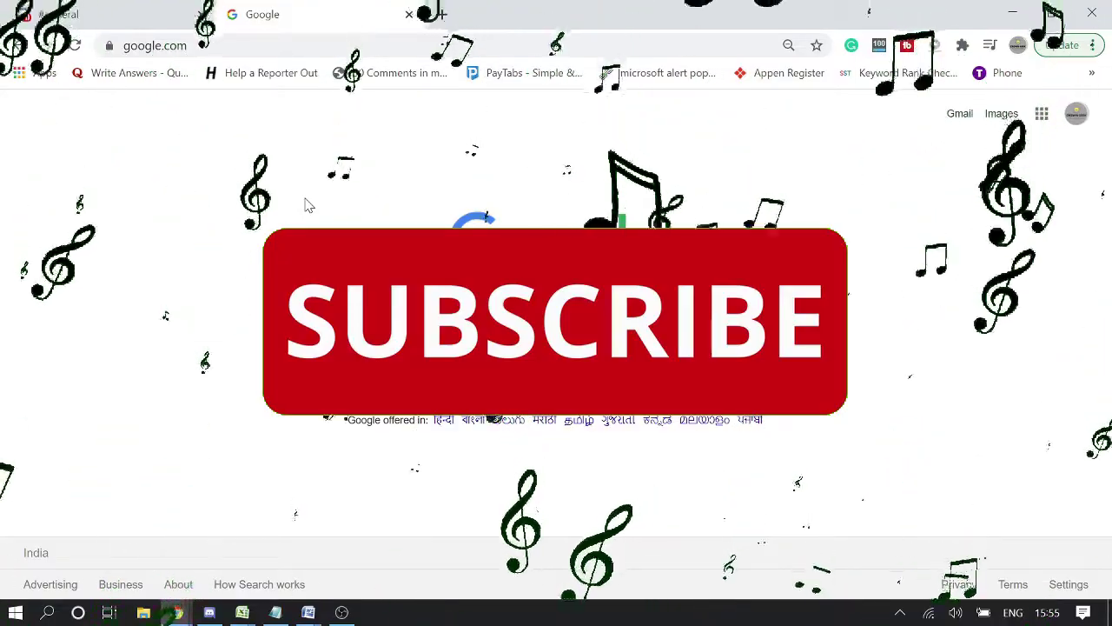
# - Search Google for "hydra bot" and open the Hydra Discord Music Bot website at hydra.bot
pyautogui.click(148, 45)
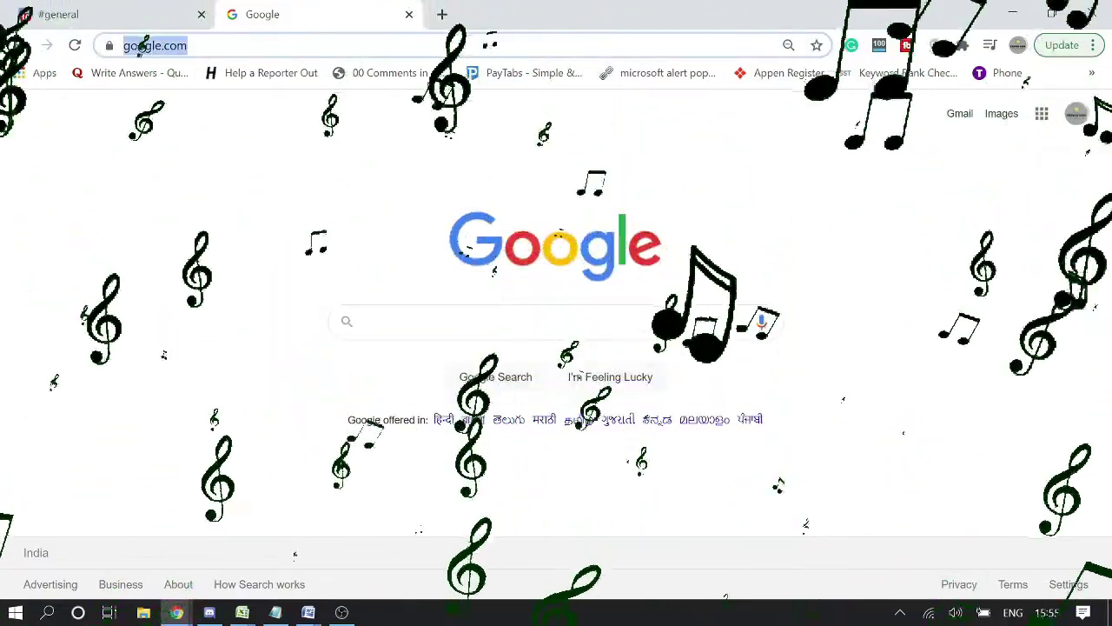
pyautogui.click(377, 321)
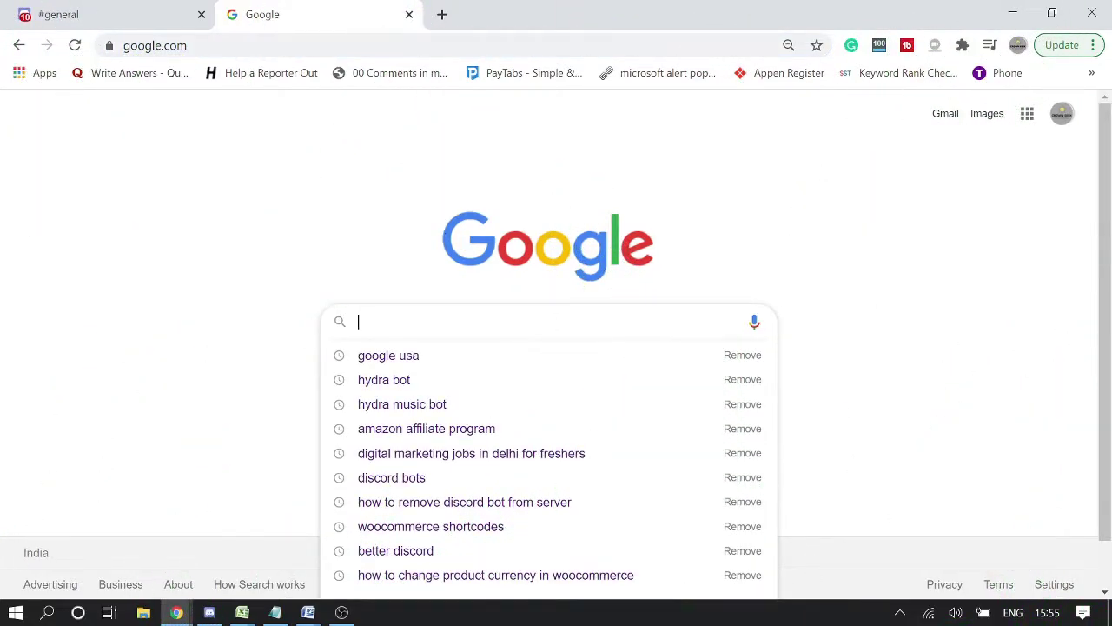
pyautogui.write('hydra bot')
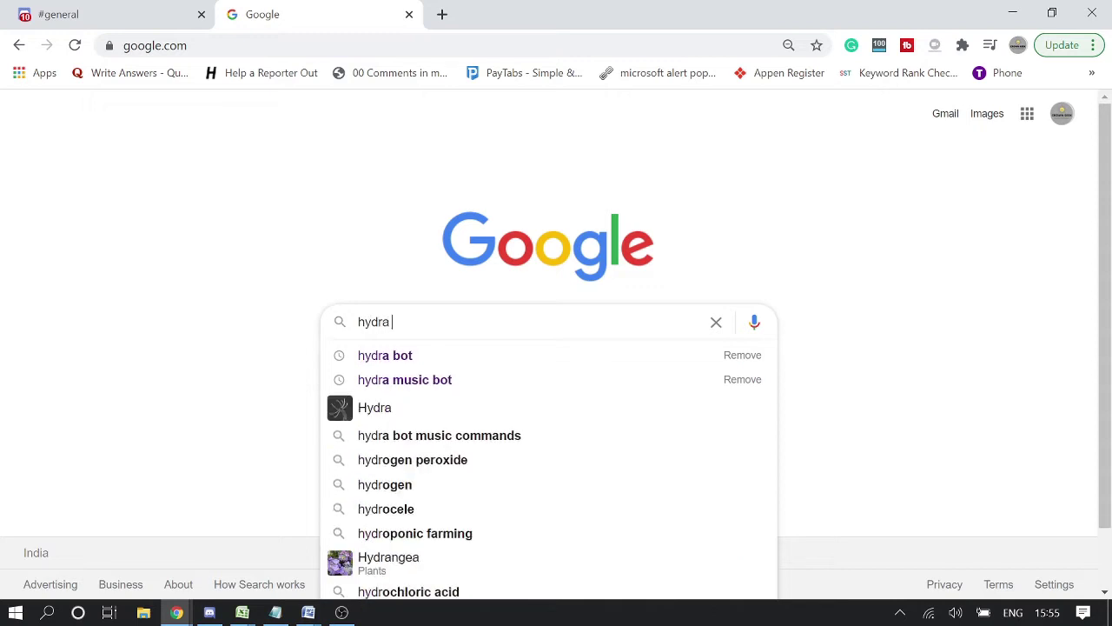
pyautogui.press('Return')
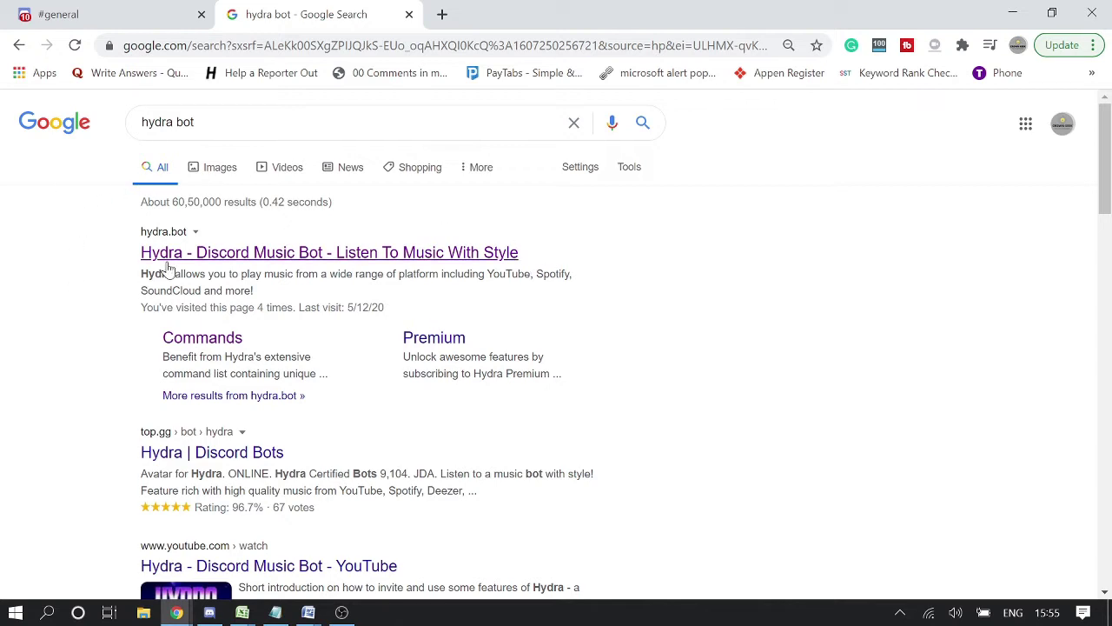
pyautogui.click(240, 254)
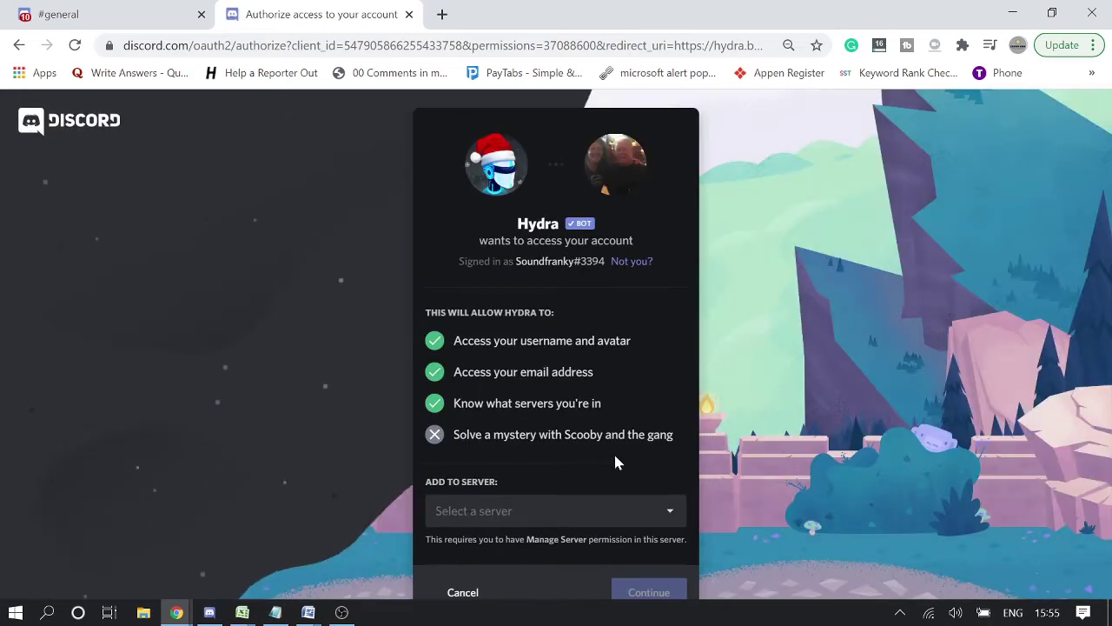
# - Add the Hydra bot to My Audience Server and authorize all of its requested permissions
pyautogui.scroll(-1, 614, 462)
pyautogui.click(524, 478)
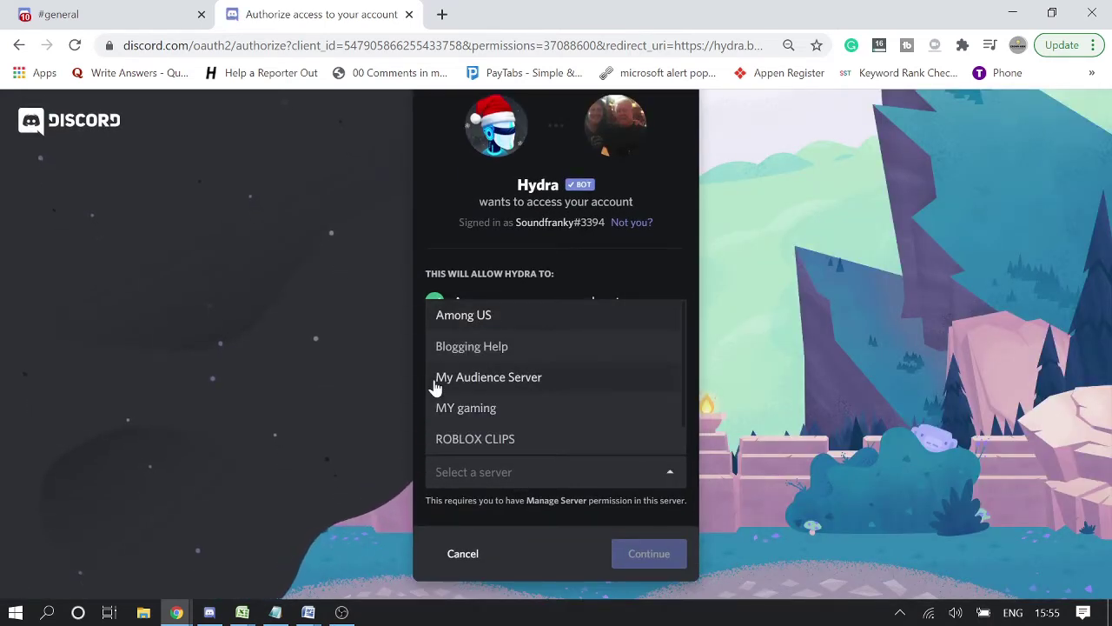
pyautogui.click(515, 380)
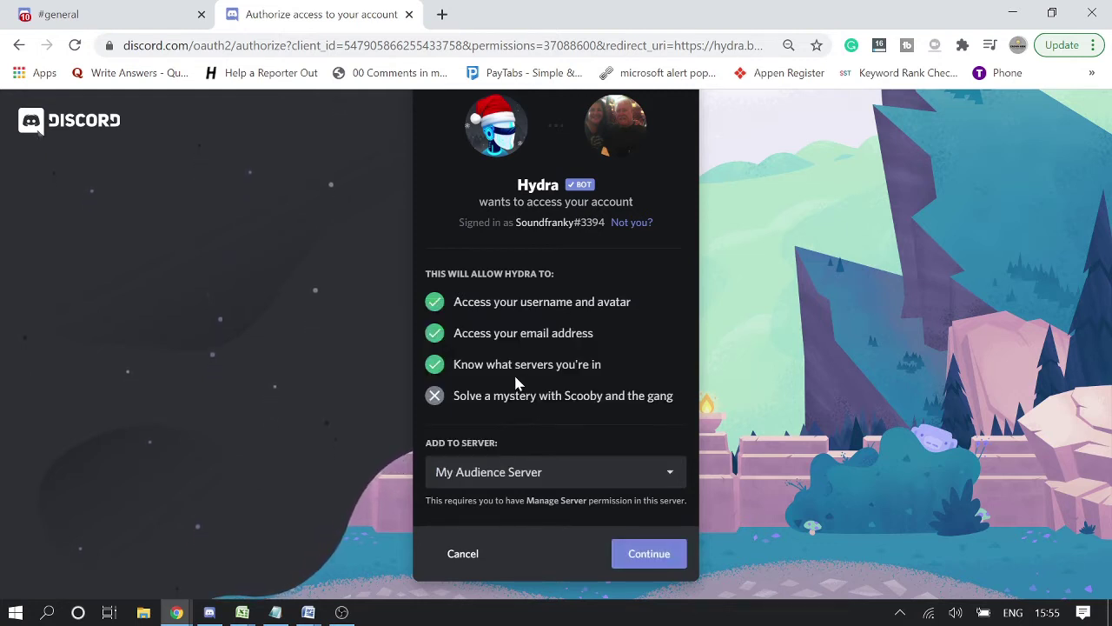
pyautogui.click(647, 553)
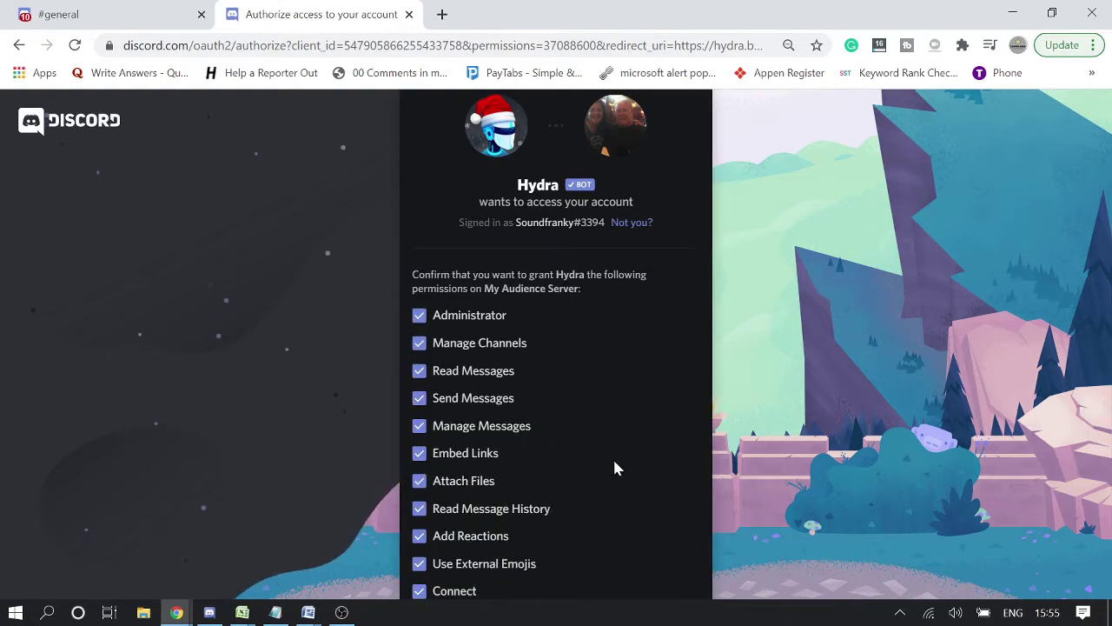
pyautogui.scroll(-4, 565, 408)
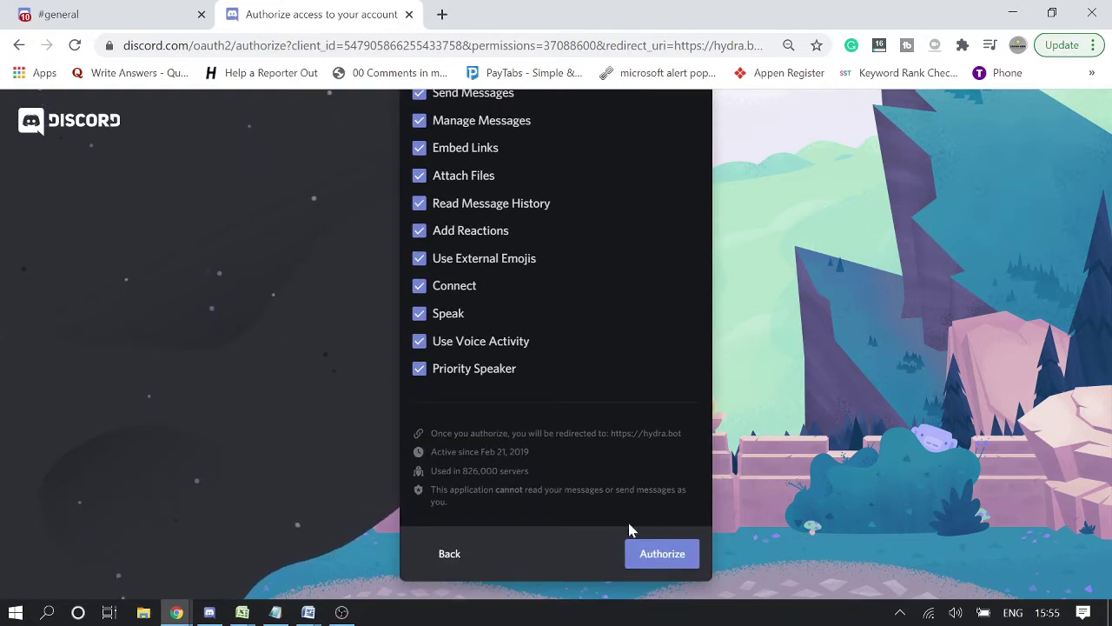
pyautogui.click(675, 562)
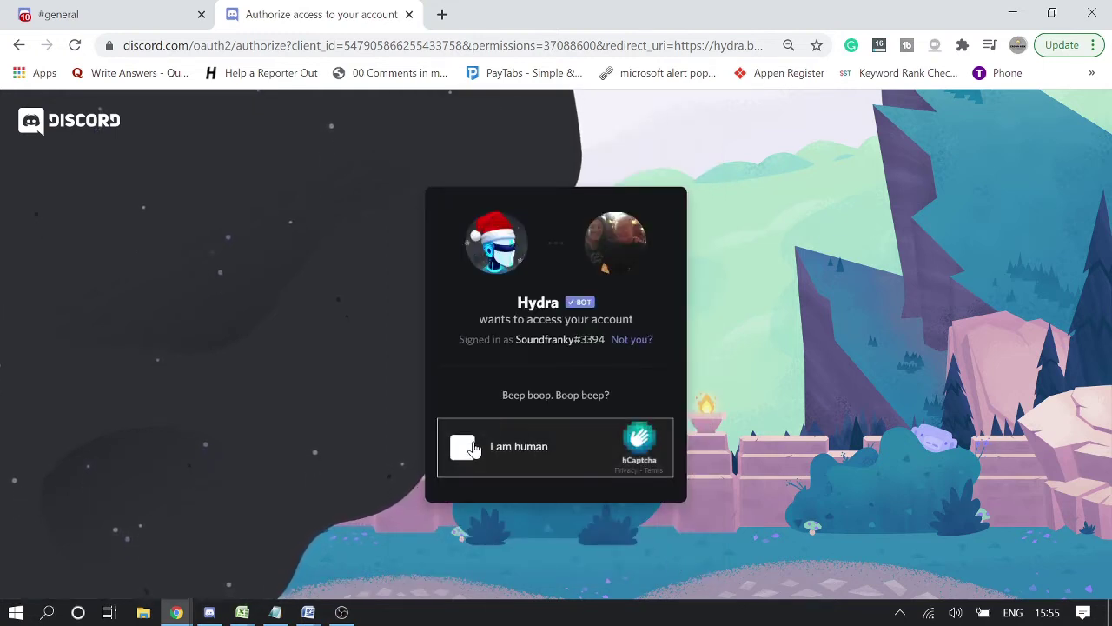
# - Complete the human-verification challenge by selecting every image that contains an airplane
pyautogui.click(474, 453)
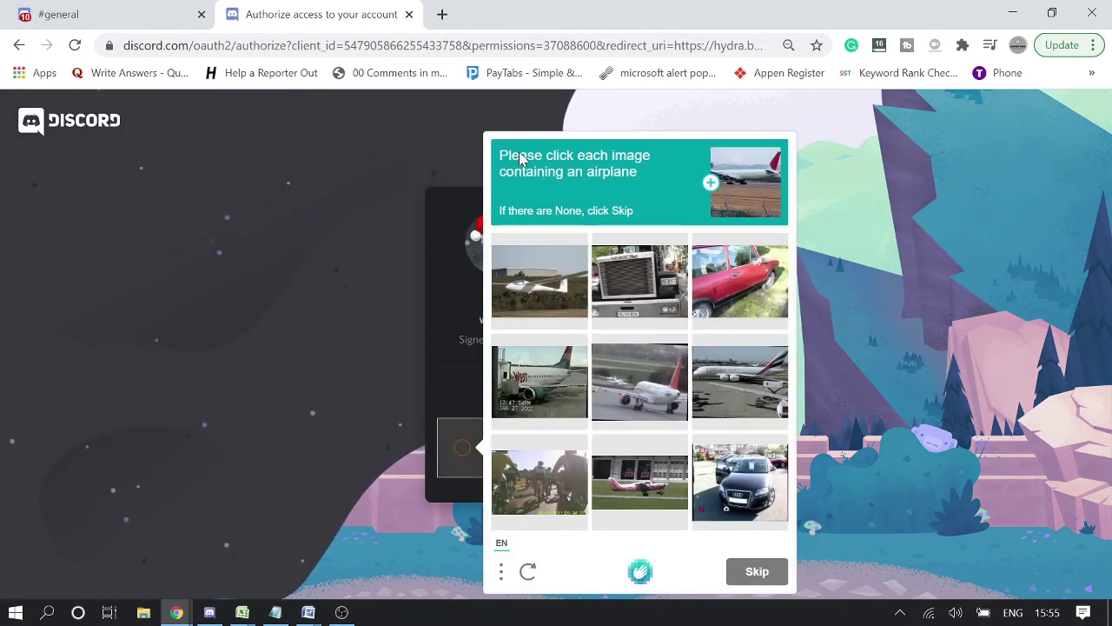
pyautogui.click(553, 287)
pyautogui.click(548, 373)
pyautogui.click(638, 395)
pyautogui.click(715, 400)
pyautogui.click(647, 484)
pyautogui.click(749, 580)
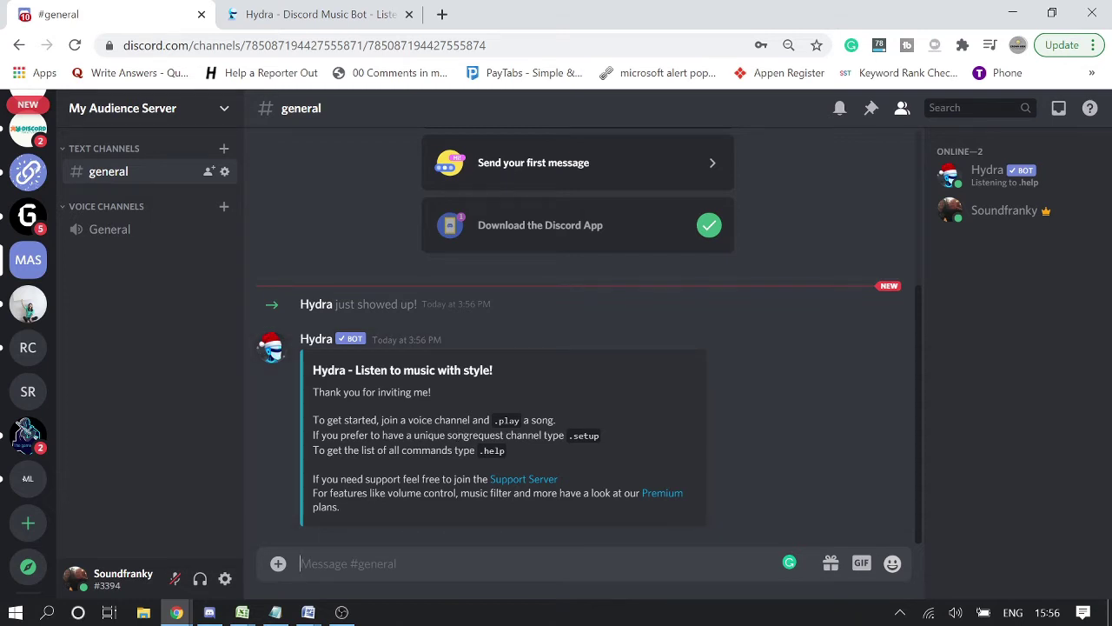
# - Send the .setup command in the general channel to create Hydra's song request channel
pyautogui.write('.')
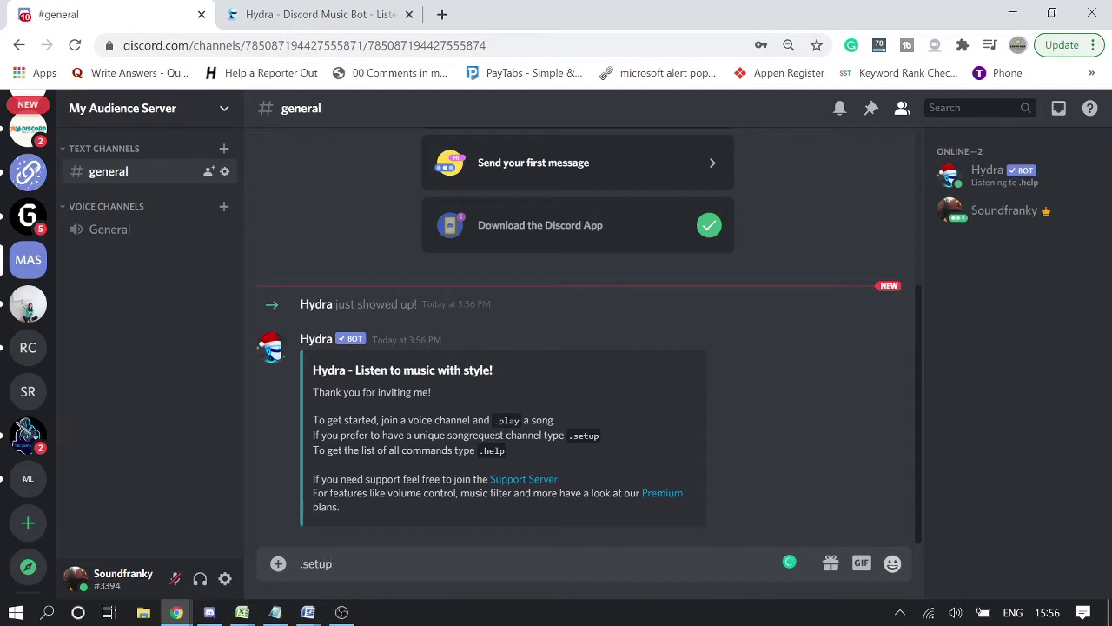
pyautogui.write('setup')
pyautogui.press('Return')
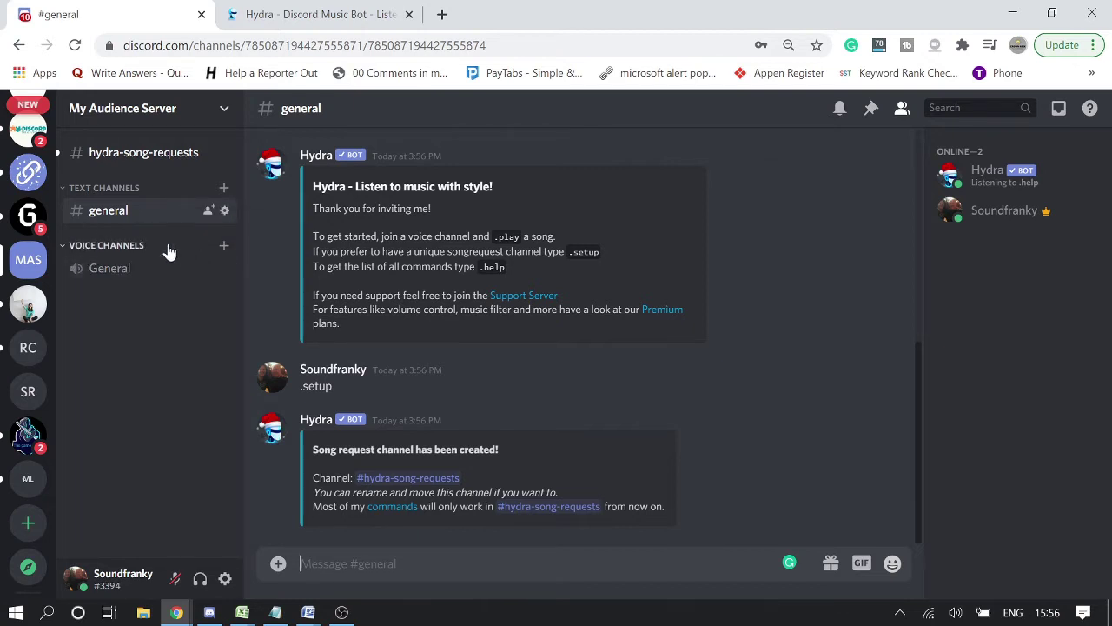
# - Create a voice channel named hydra-music in the Voice Channels category
pyautogui.click(225, 249)
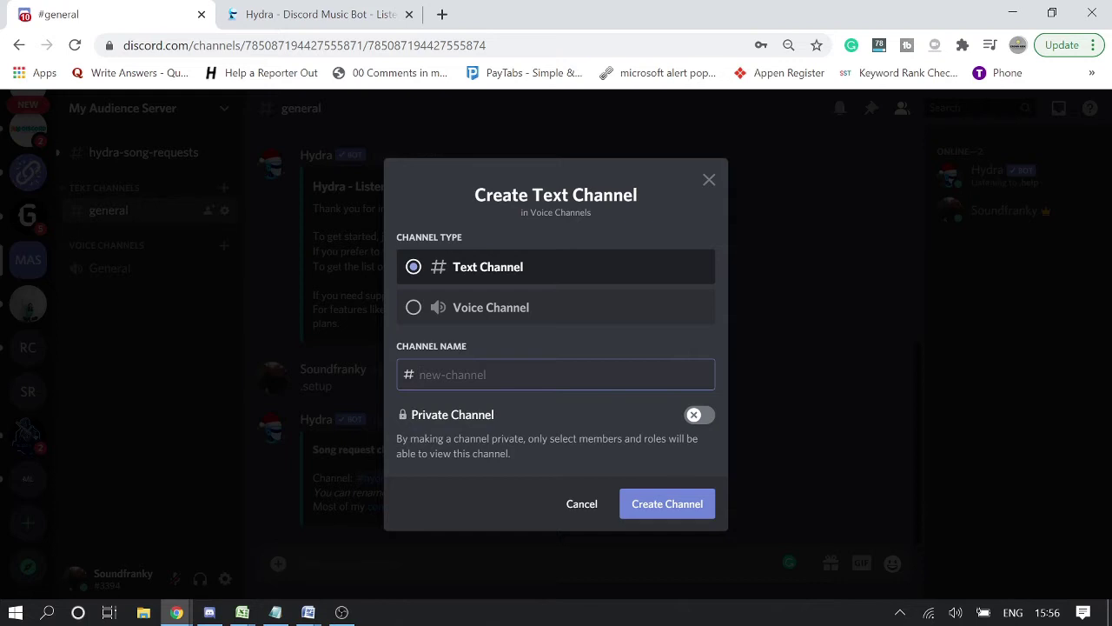
pyautogui.write('hydra-music')
pyautogui.click(414, 311)
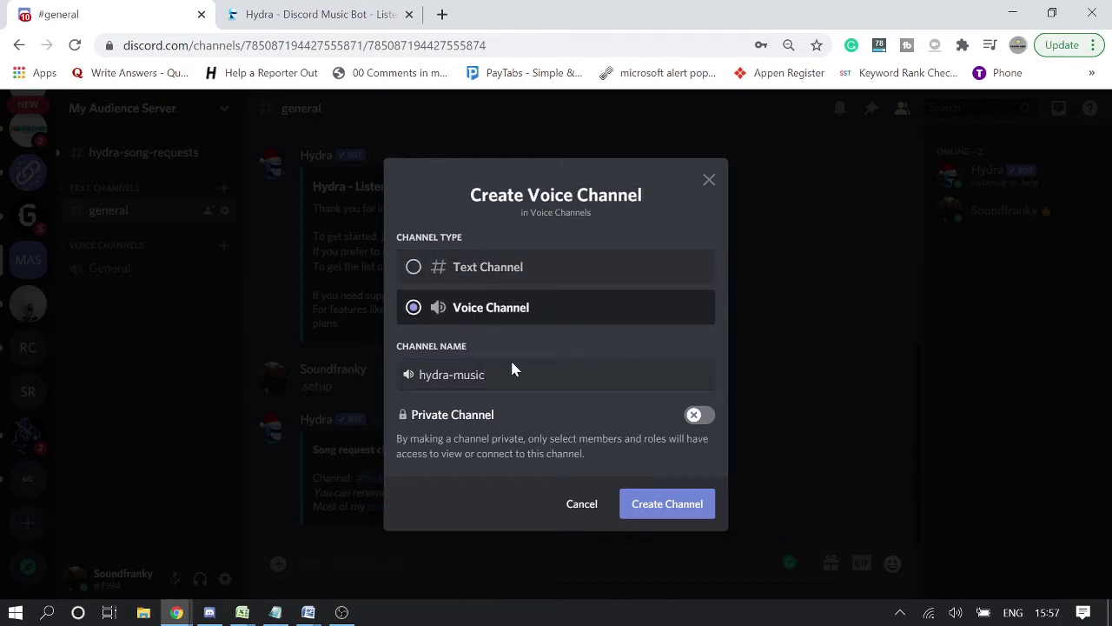
pyautogui.click(648, 506)
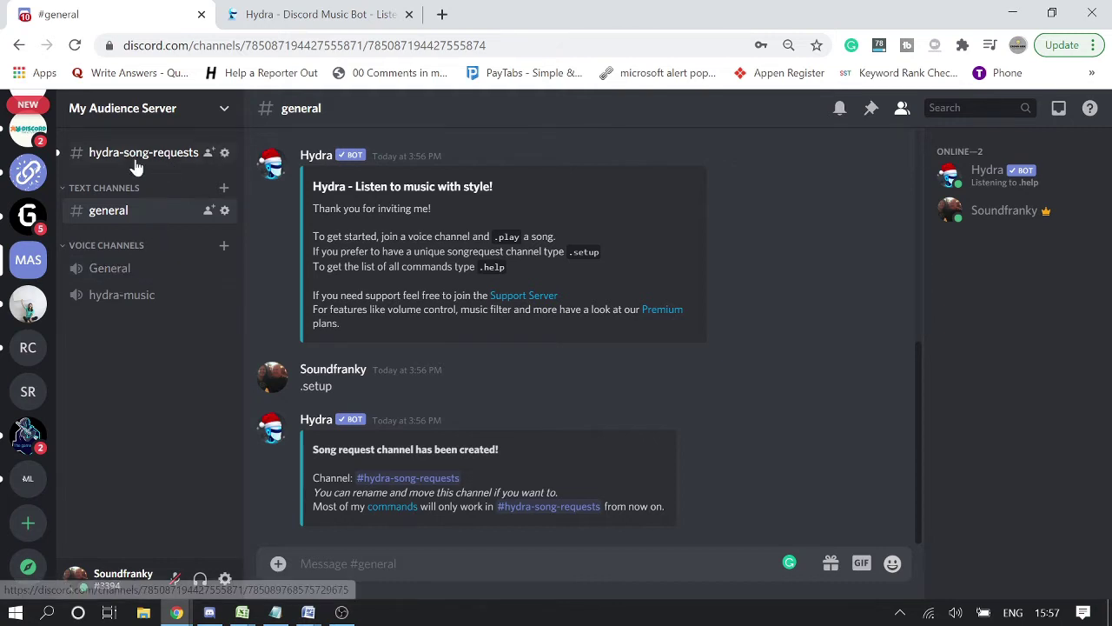
# - Add a new role named "Hydra music" in the settings of My Audience Server
pyautogui.click(222, 108)
pyautogui.click(224, 109)
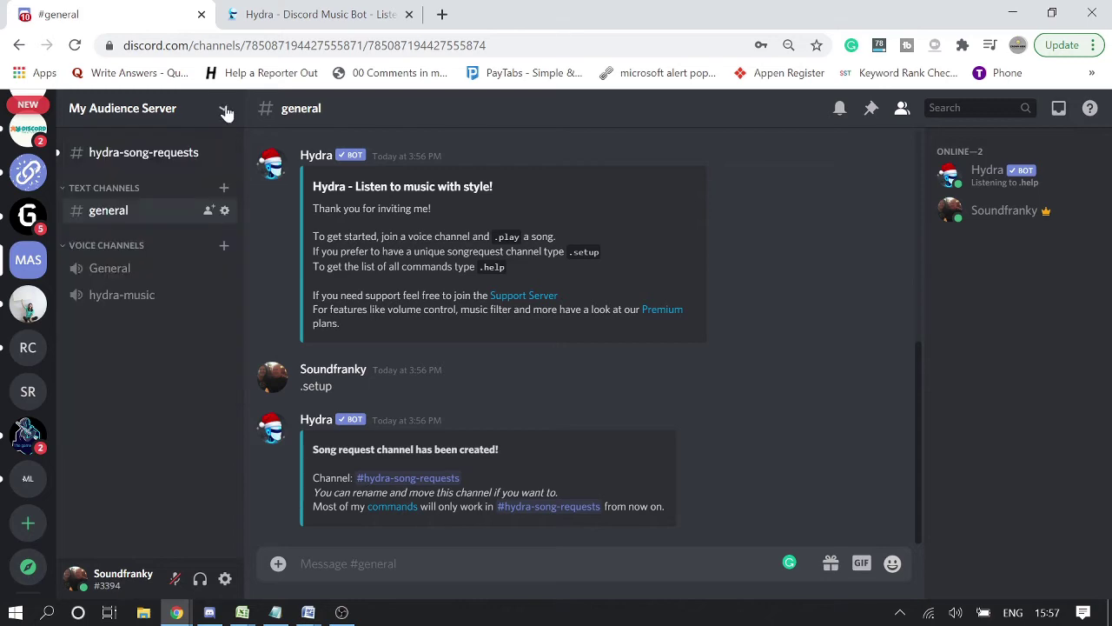
pyautogui.click(222, 109)
pyautogui.click(118, 213)
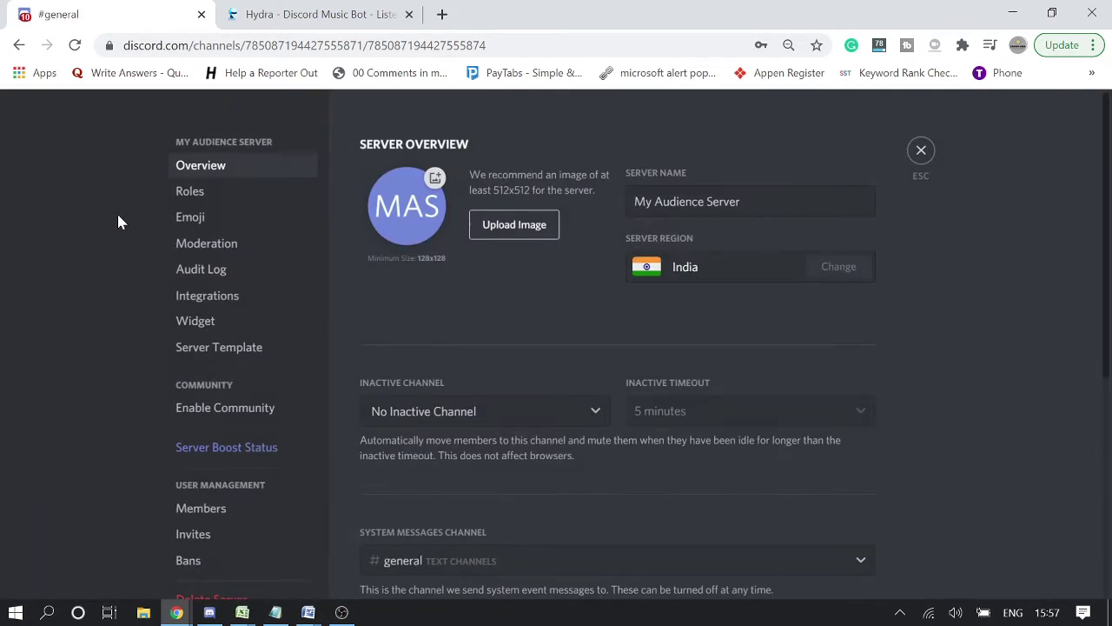
pyautogui.click(193, 193)
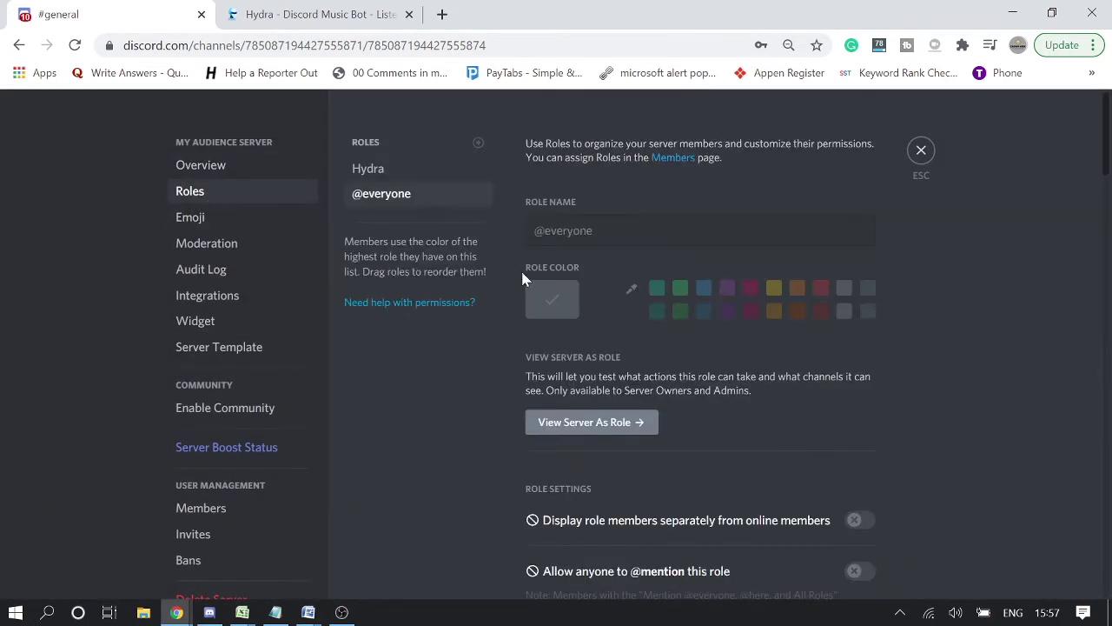
pyautogui.click(478, 144)
pyautogui.tripleClick(527, 231)
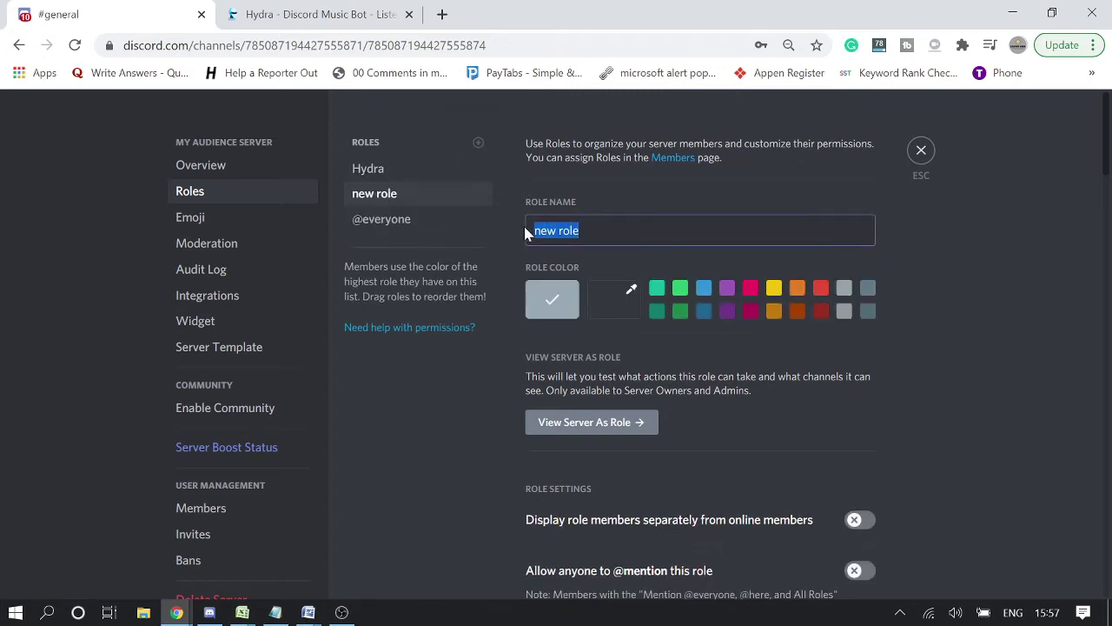
pyautogui.write('Hydra')
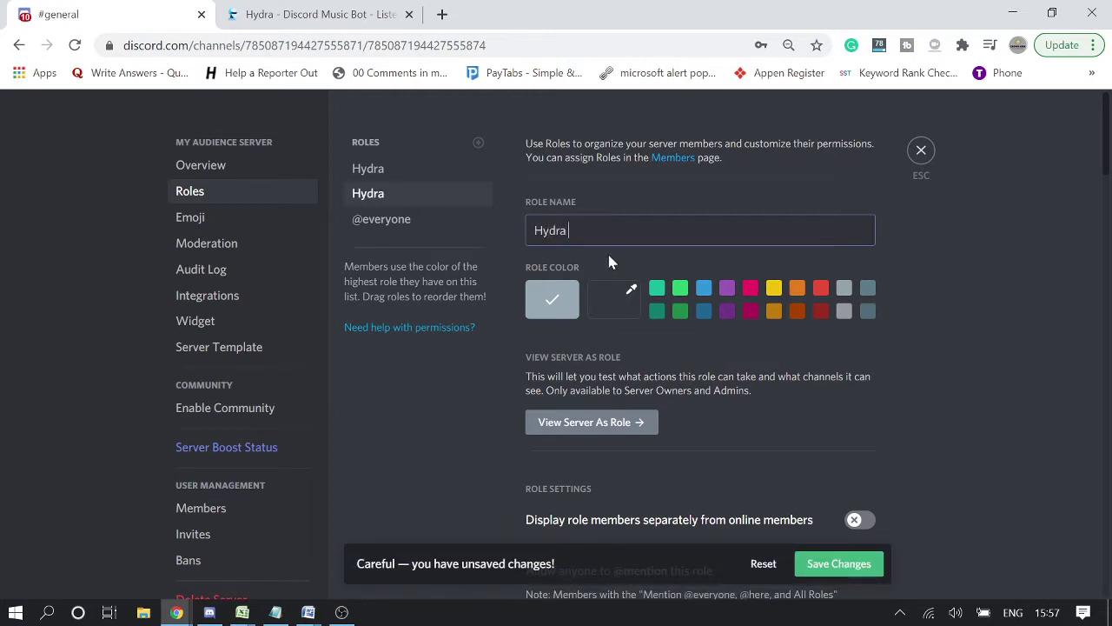
pyautogui.write('usic')
# - Give the Hydra music role the dark teal color, save the changes and leave the server settings
pyautogui.click(660, 313)
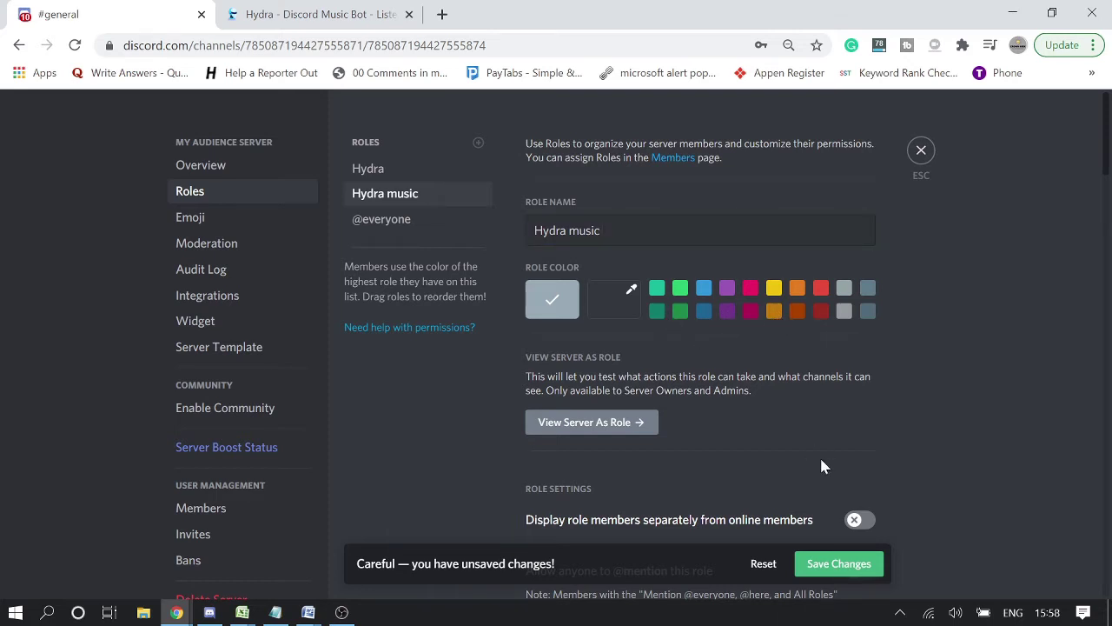
pyautogui.click(660, 314)
pyautogui.click(808, 564)
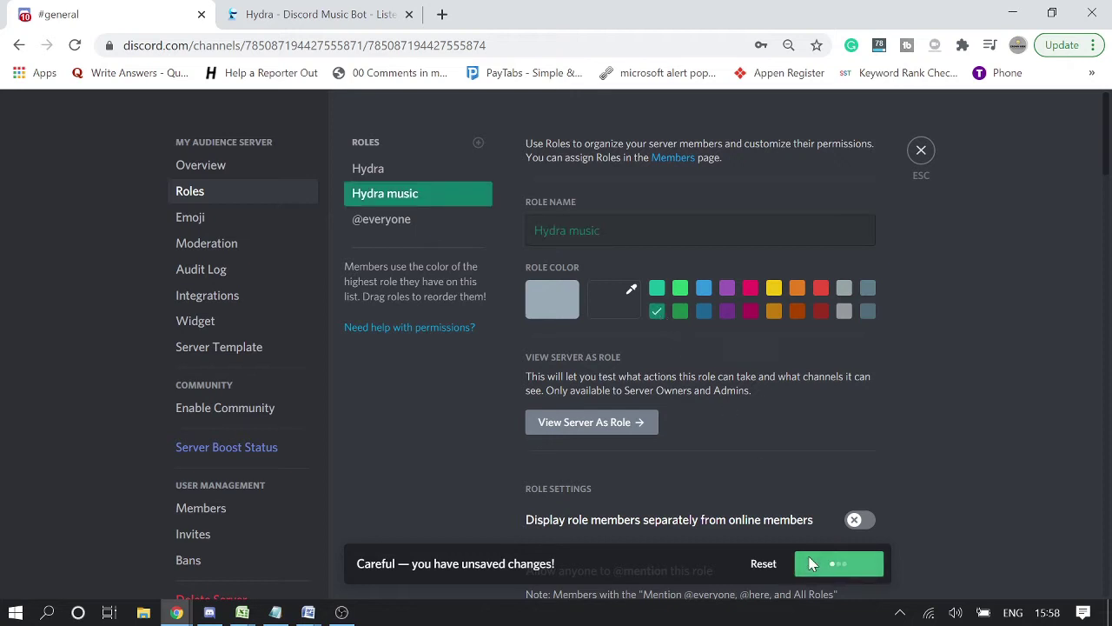
pyautogui.click(921, 155)
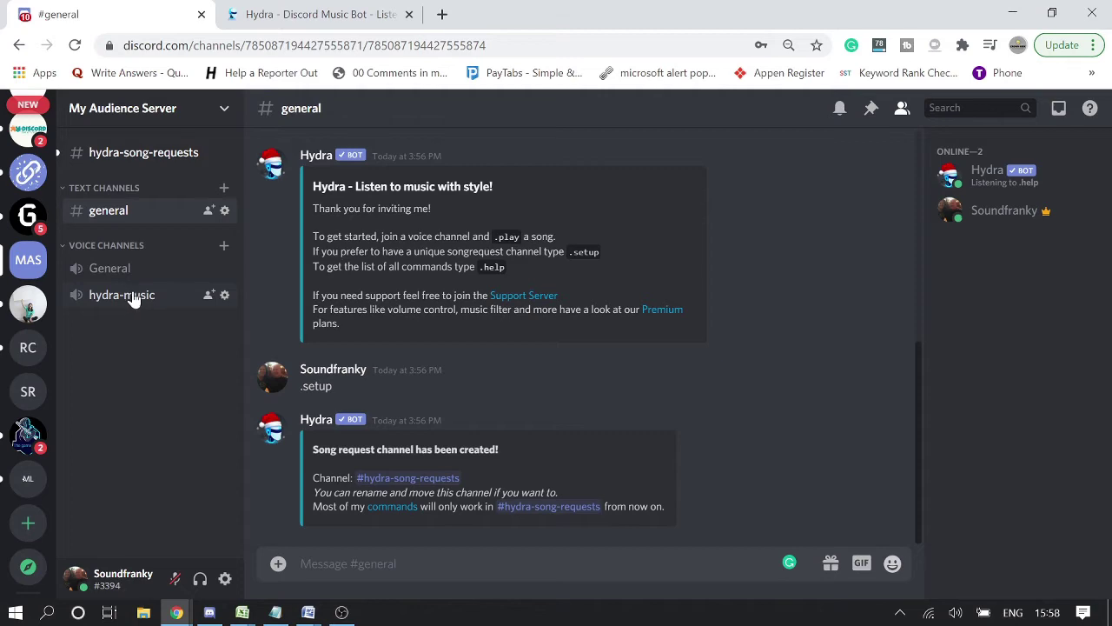
pyautogui.click(225, 295)
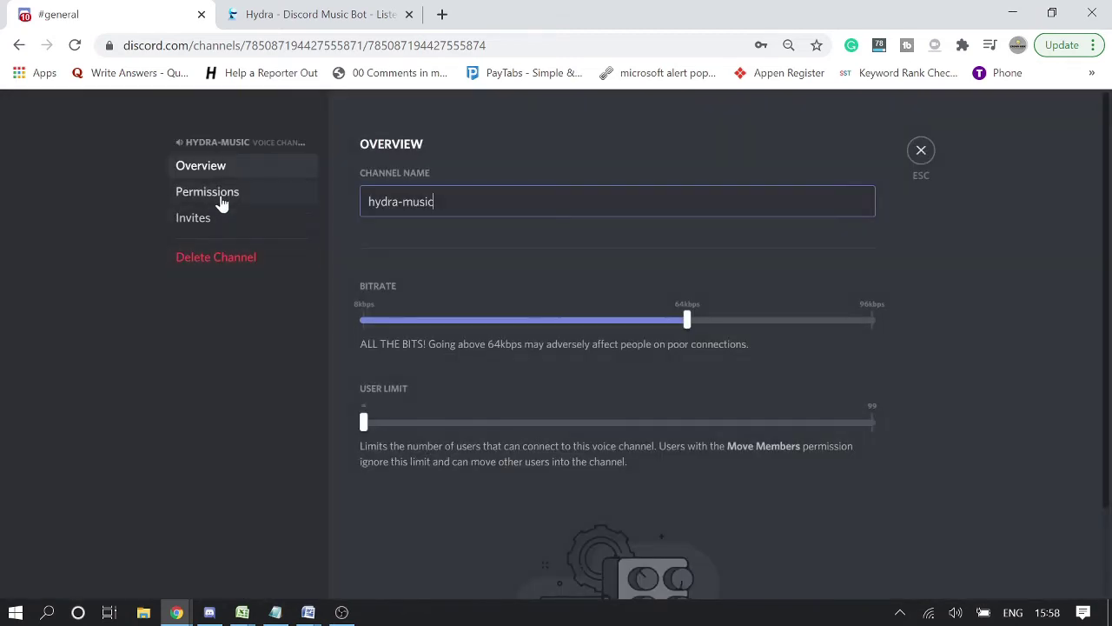
pyautogui.click(226, 197)
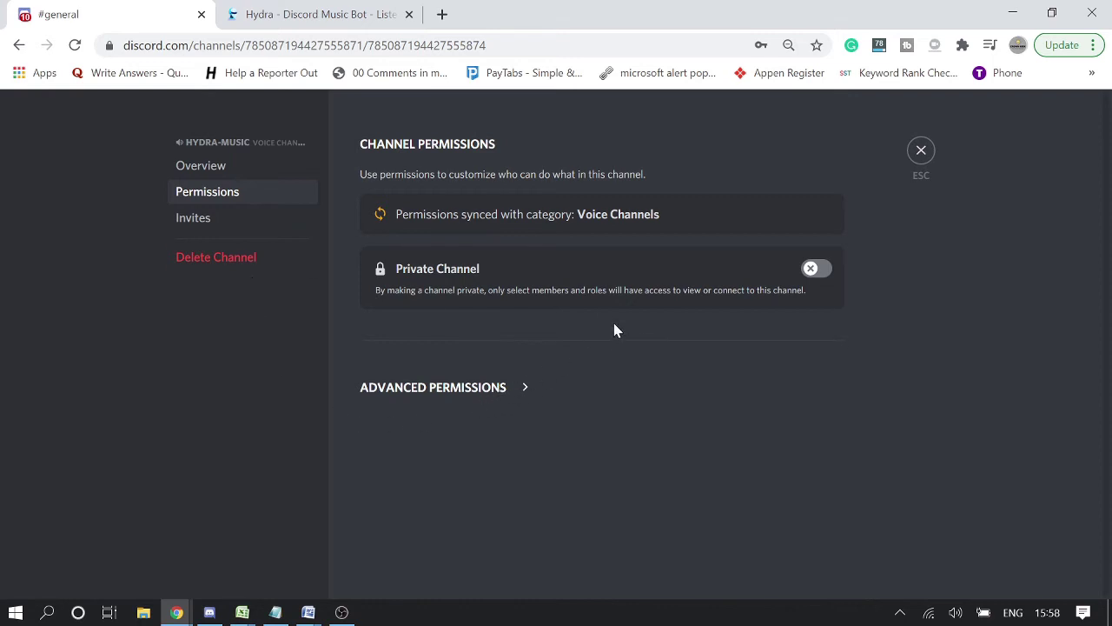
pyautogui.click(484, 387)
pyautogui.scroll(-1, 855, 363)
pyautogui.scroll(-1, 856, 362)
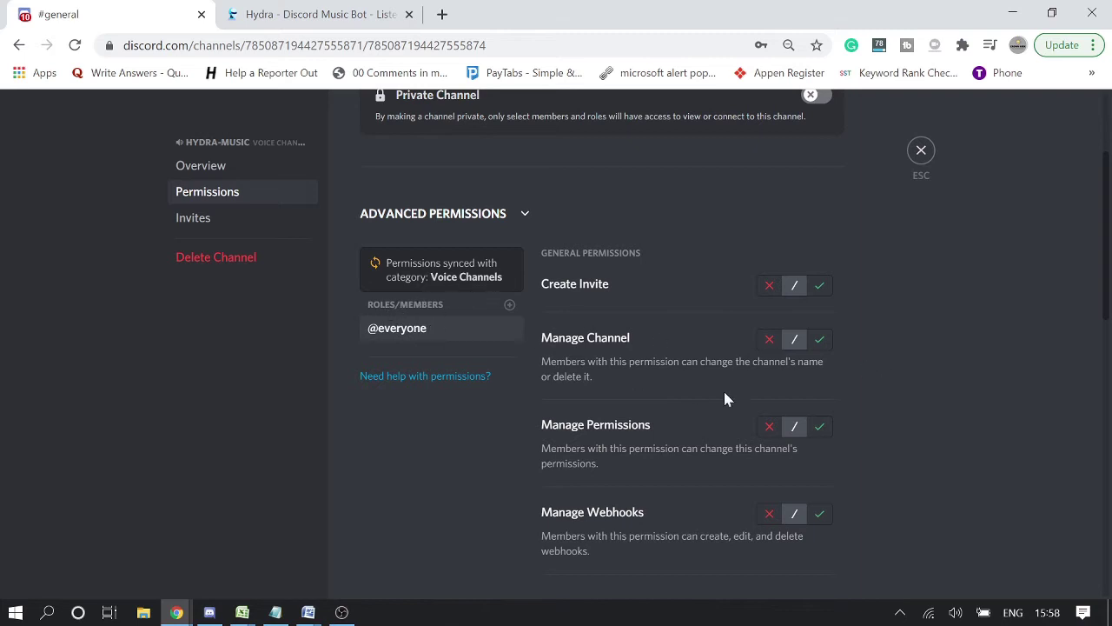
pyautogui.scroll(-3, 754, 406)
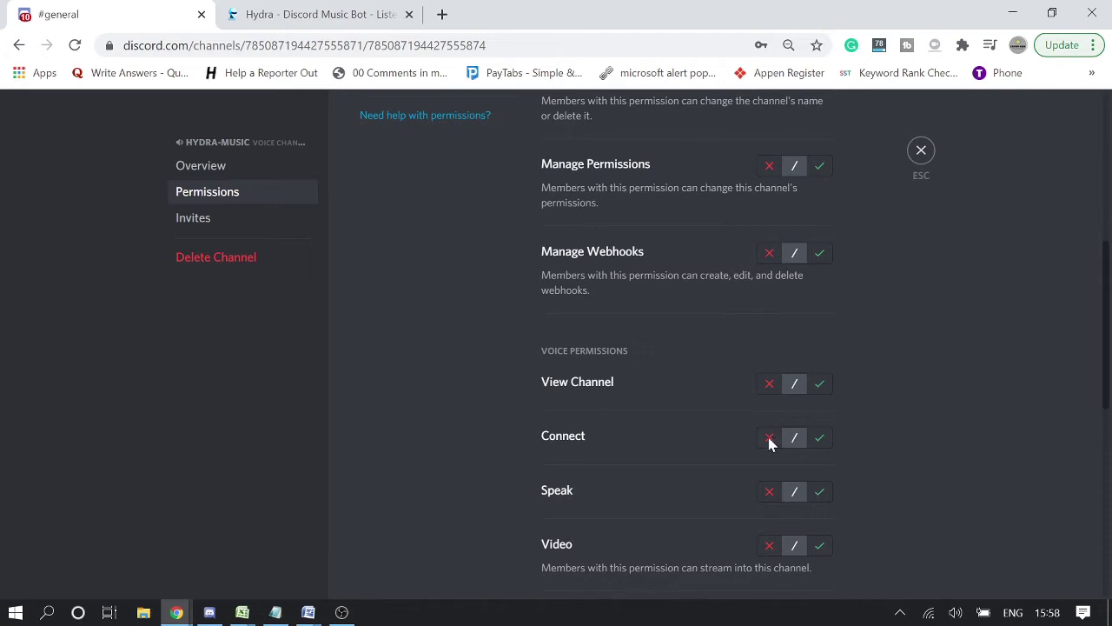
pyautogui.click(770, 438)
pyautogui.scroll(2, 758, 357)
pyautogui.scroll(-3, 756, 352)
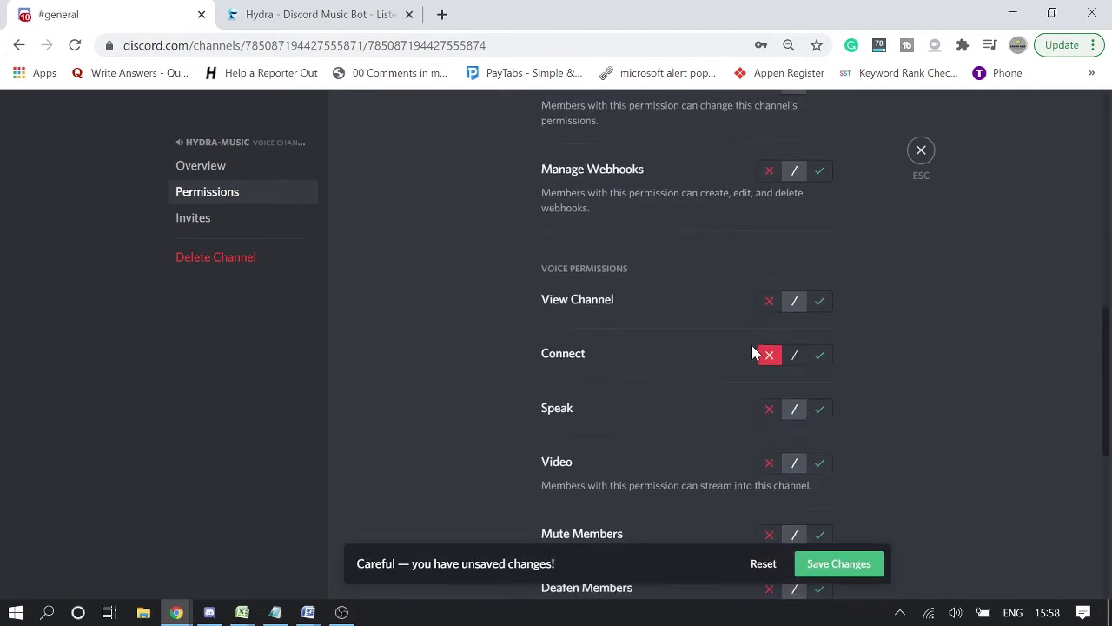
pyautogui.scroll(-5, 768, 312)
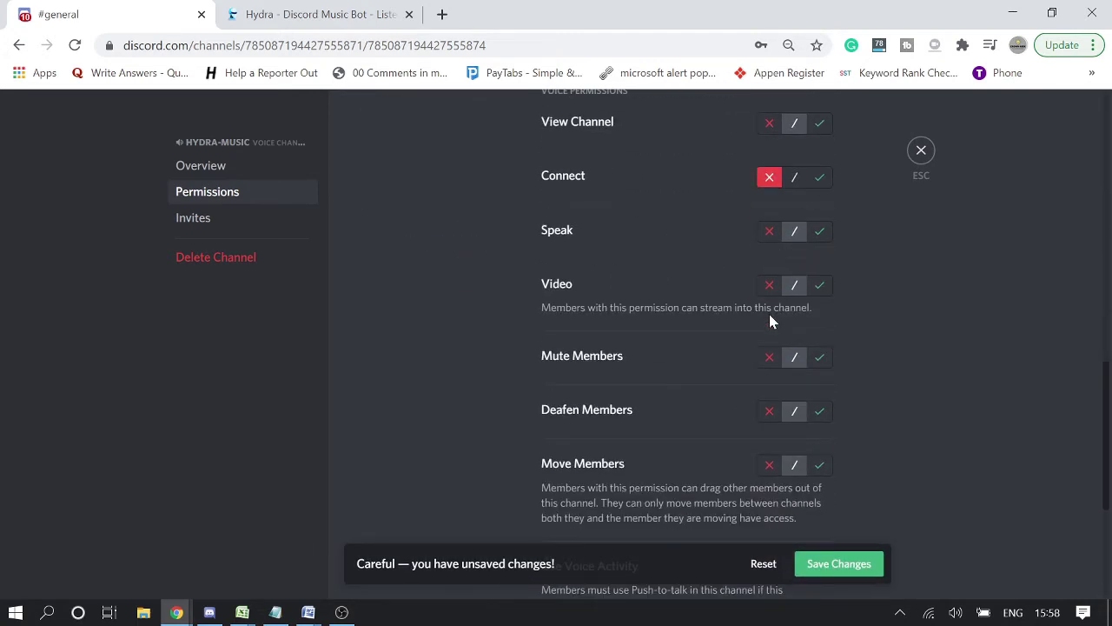
pyautogui.scroll(2, 765, 338)
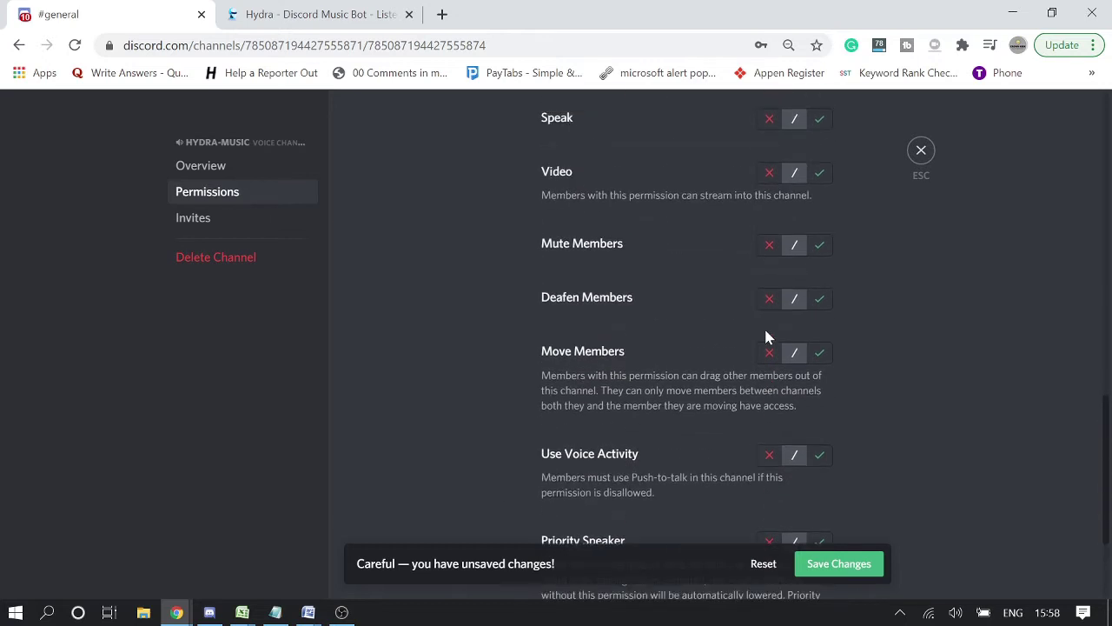
pyautogui.scroll(1, 765, 331)
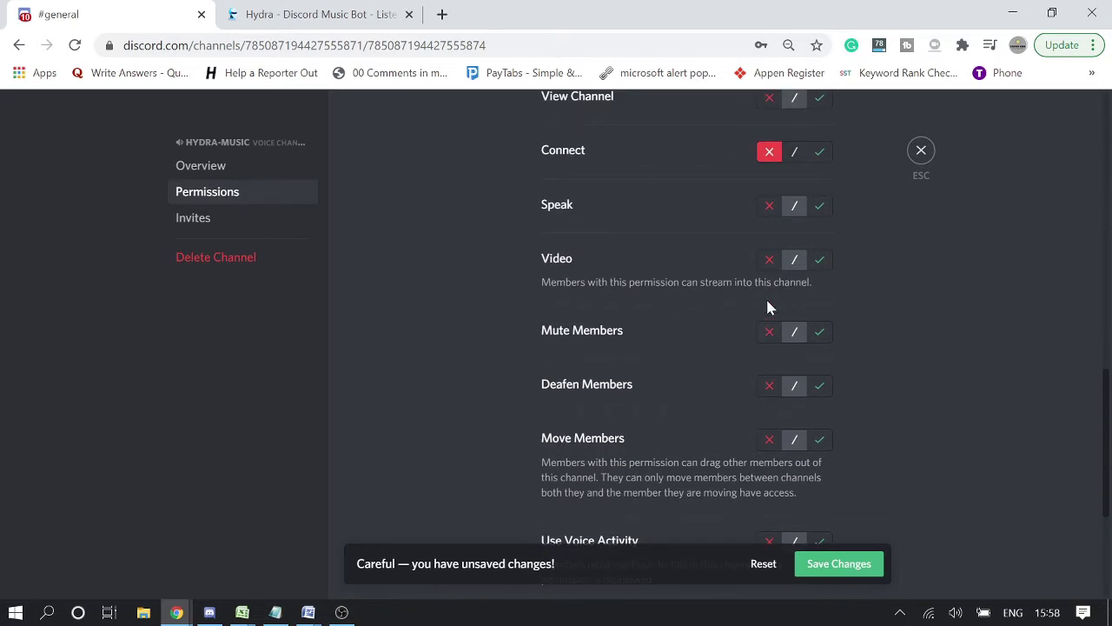
pyautogui.scroll(1, 762, 224)
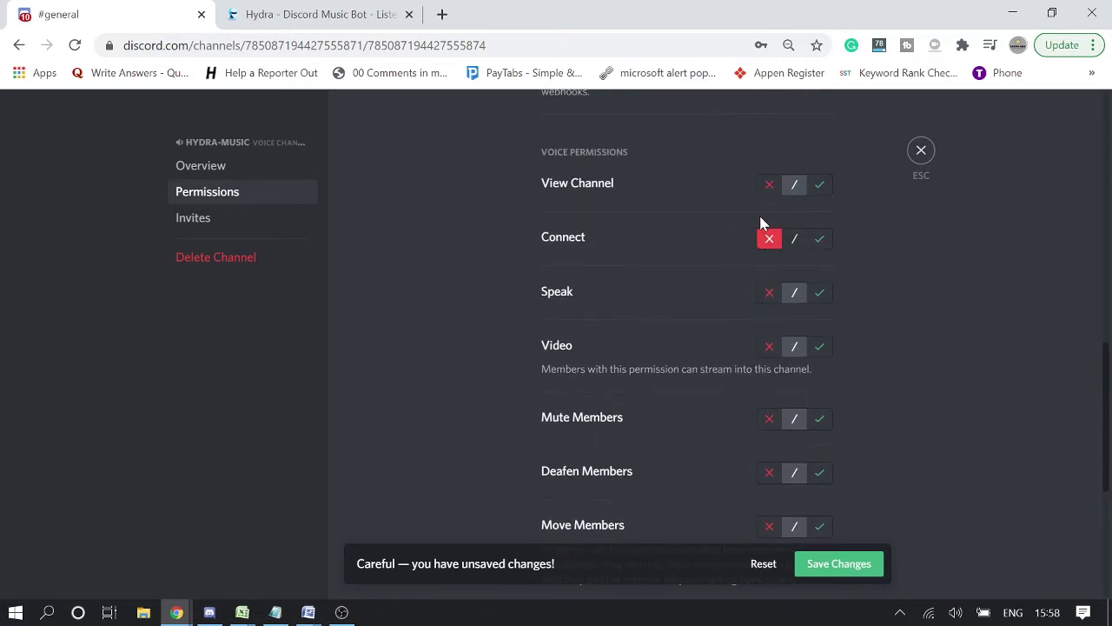
pyautogui.click(767, 294)
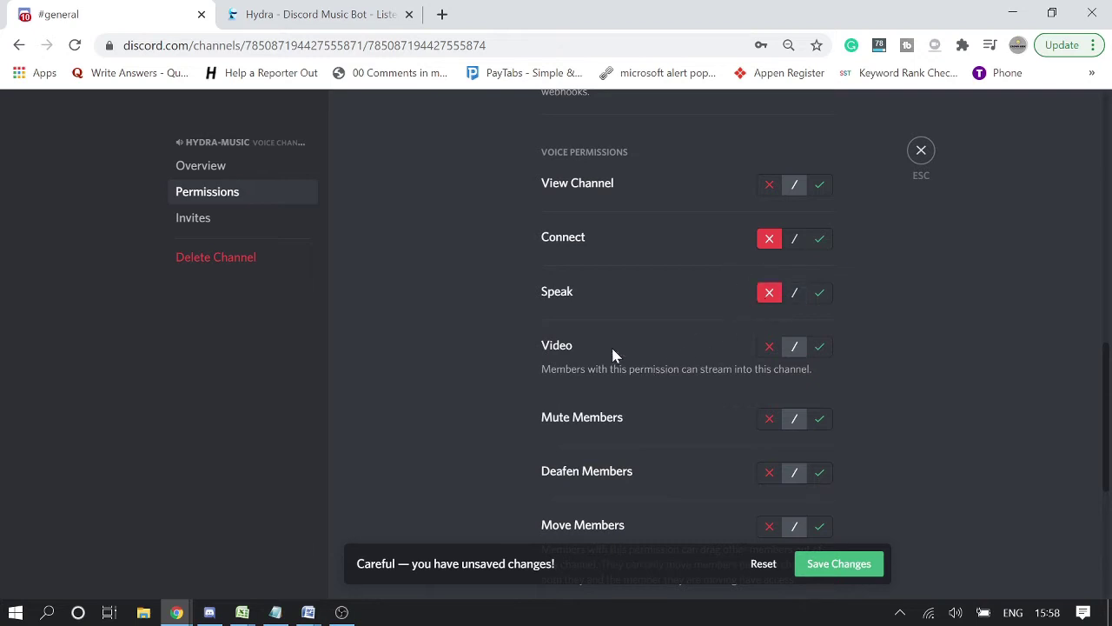
pyautogui.click(770, 187)
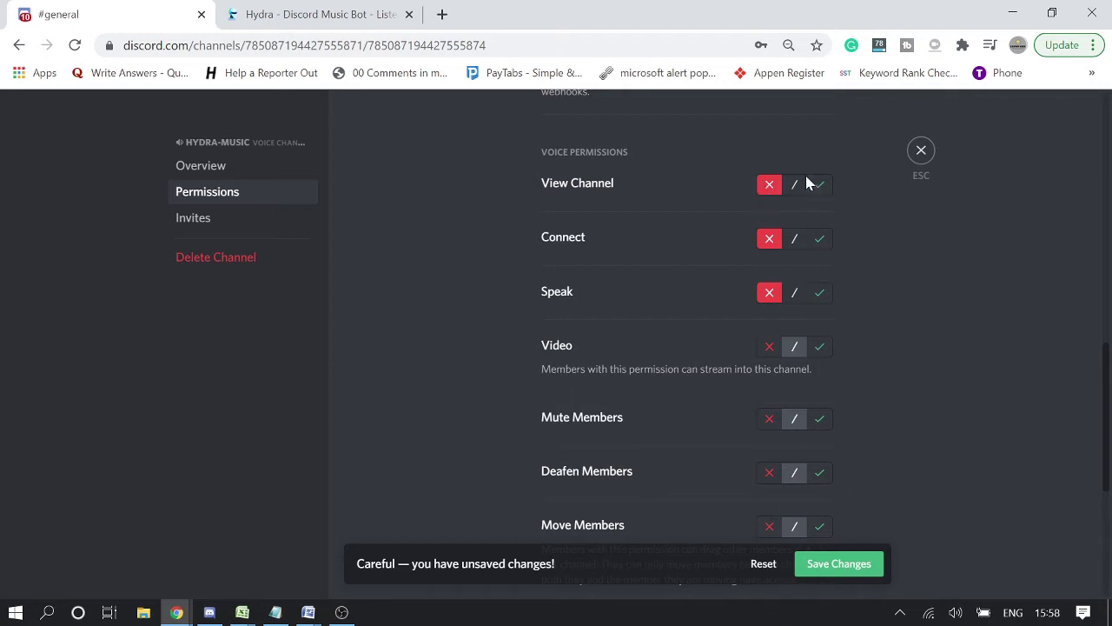
pyautogui.click(797, 186)
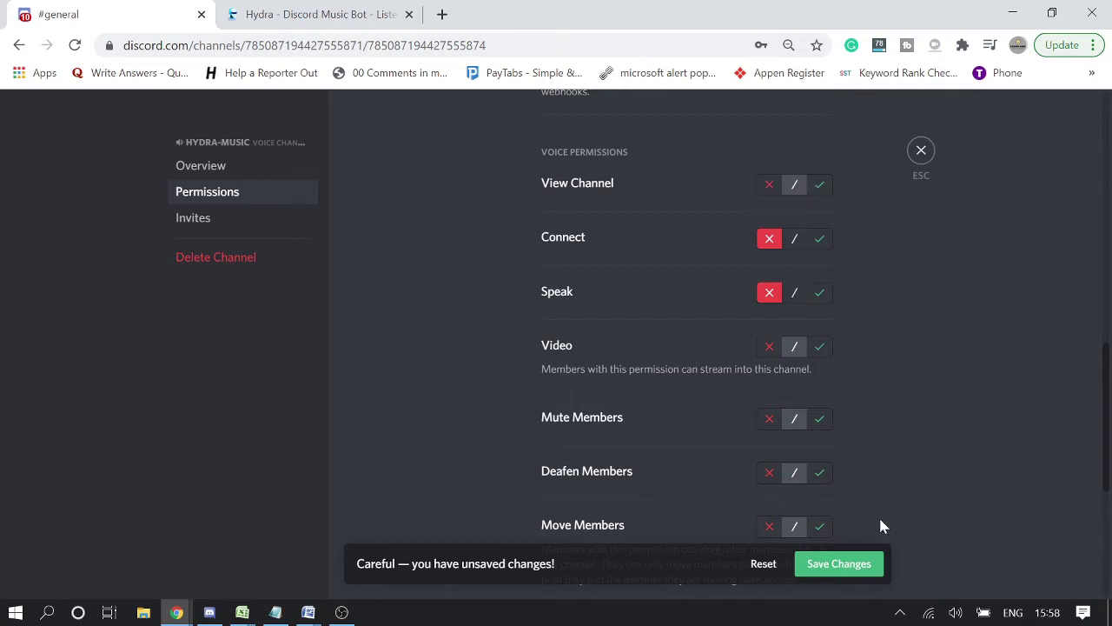
pyautogui.click(840, 567)
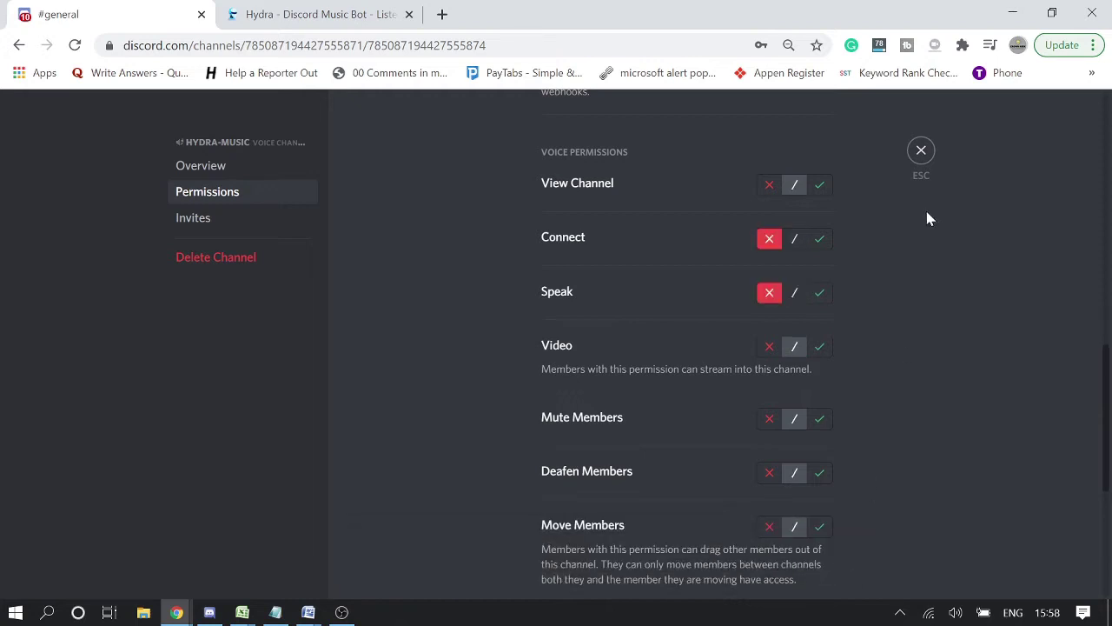
# - Add the Hydra music role to the hydra-music voice channel's advanced permissions
pyautogui.scroll(5, 425, 269)
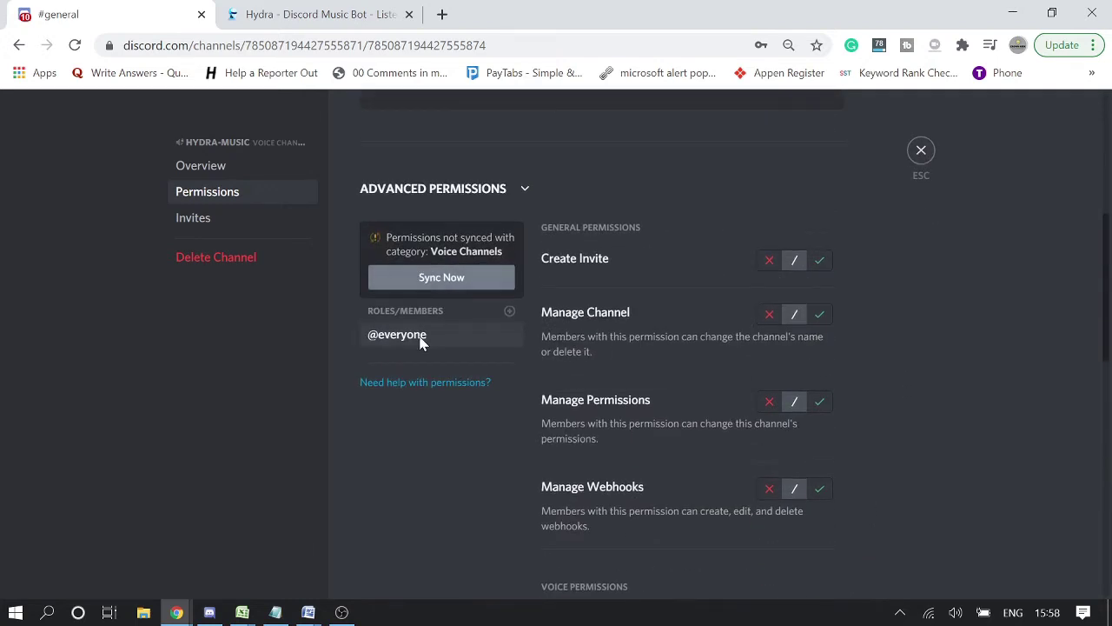
pyautogui.click(509, 311)
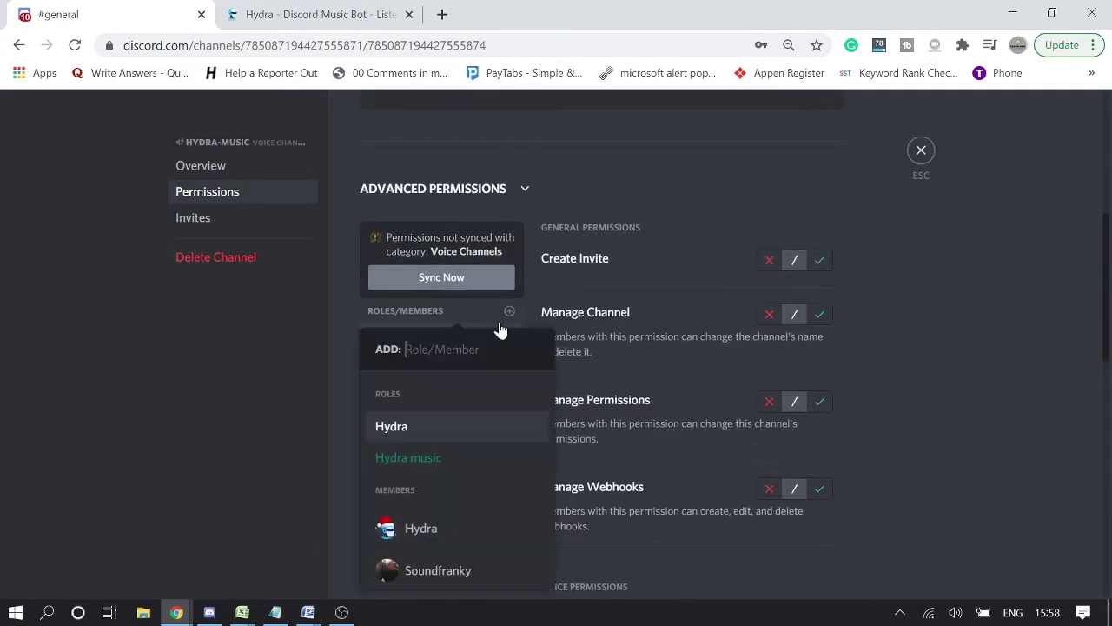
pyautogui.click(428, 459)
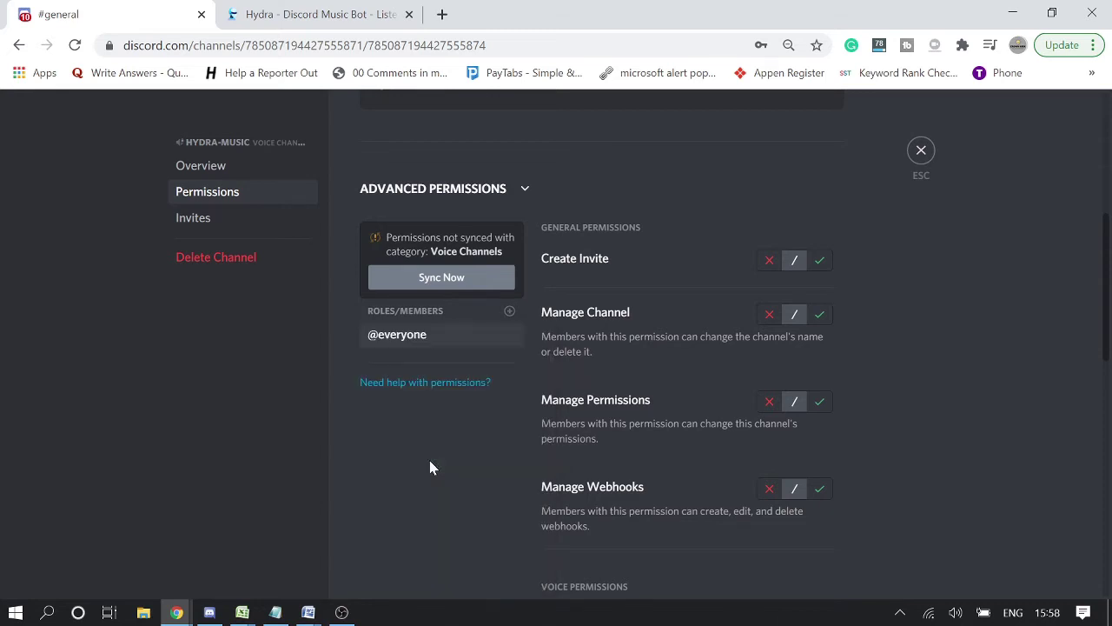
# - Allow View Channel, Connect and Speak for the Hydra music role, save the changes and leave the channel settings
pyautogui.scroll(-3, 522, 449)
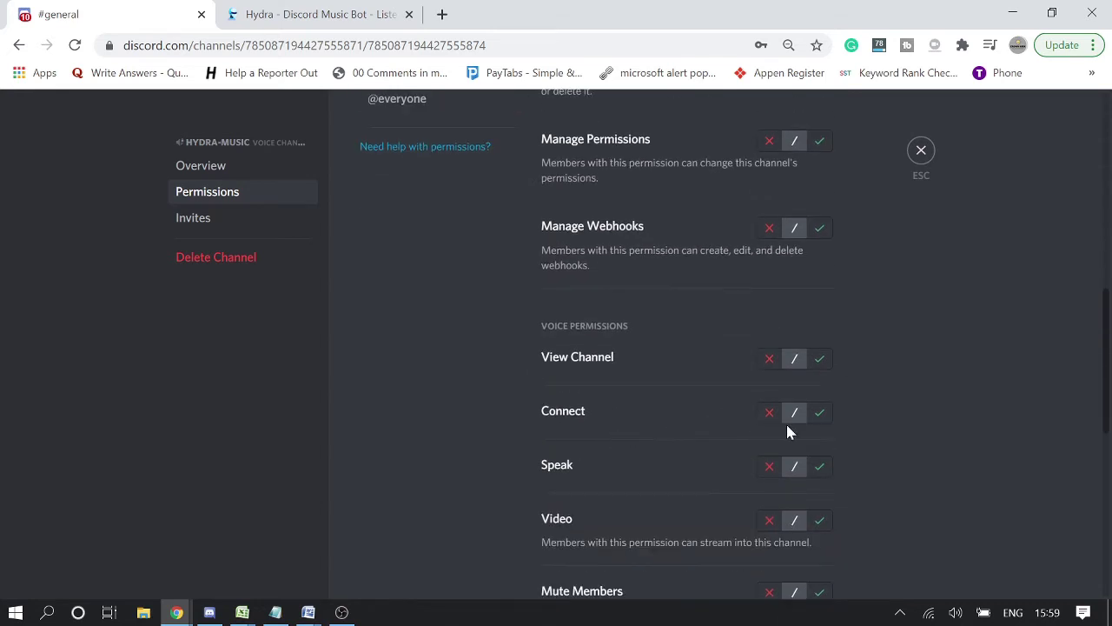
pyautogui.click(818, 416)
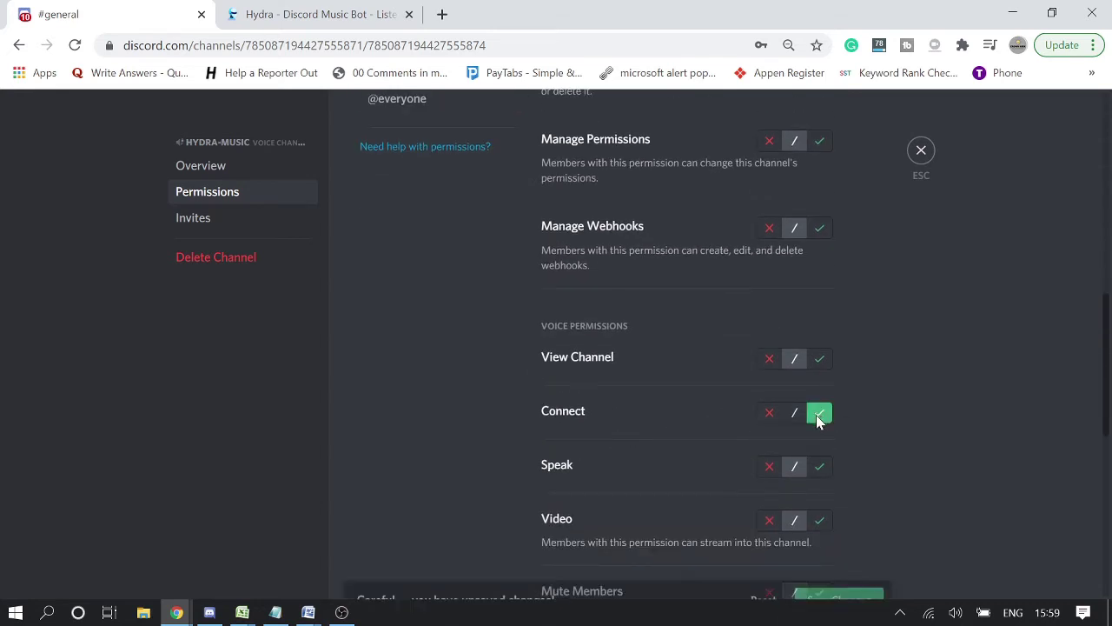
pyautogui.click(816, 471)
pyautogui.click(816, 365)
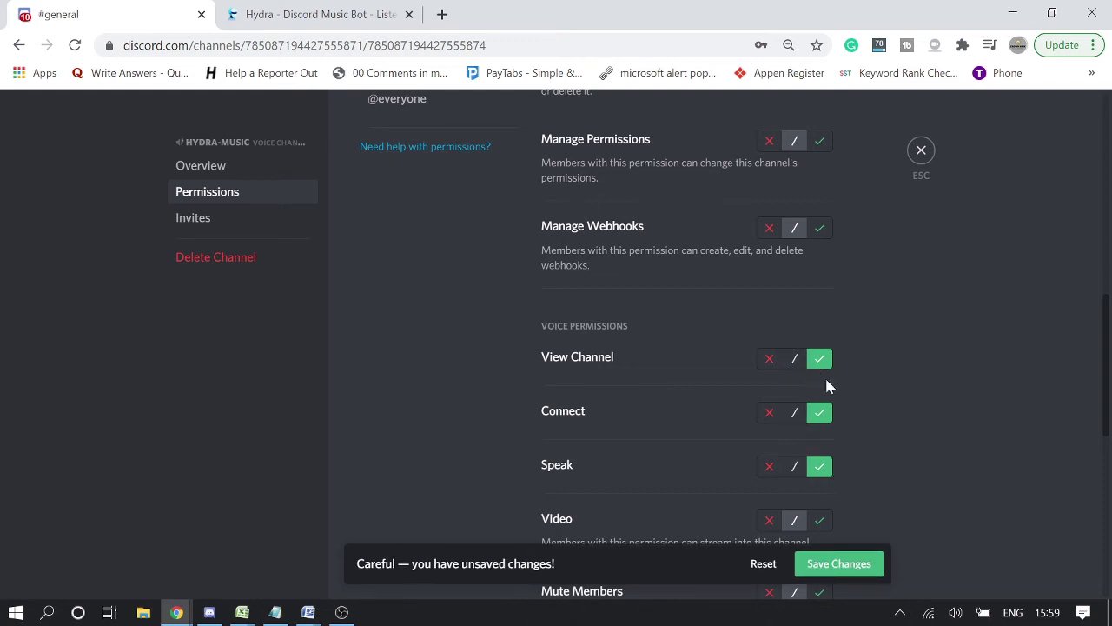
pyautogui.click(818, 565)
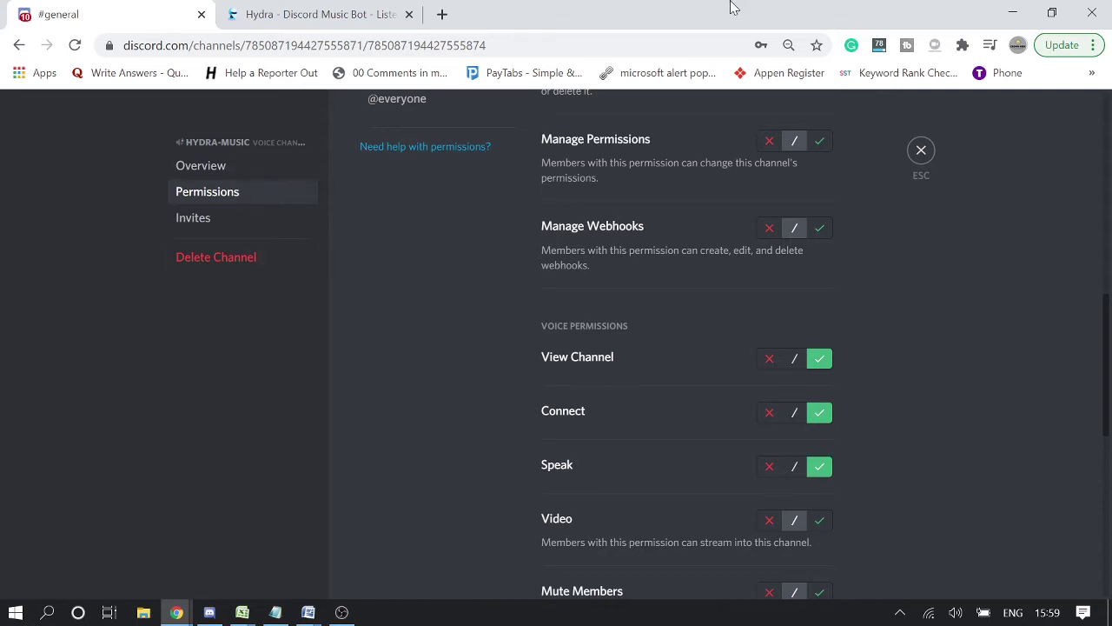
pyautogui.click(921, 153)
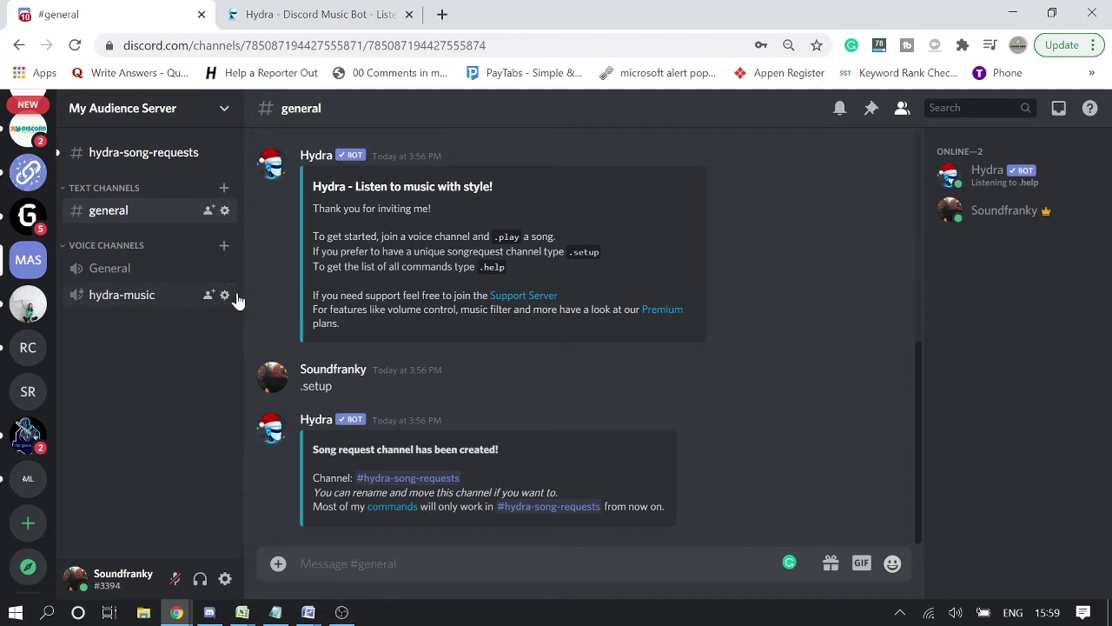
# - Join the hydra-music voice channel and request honeymoon with the .p command in the hydra-song-requests channel
pyautogui.click(169, 302)
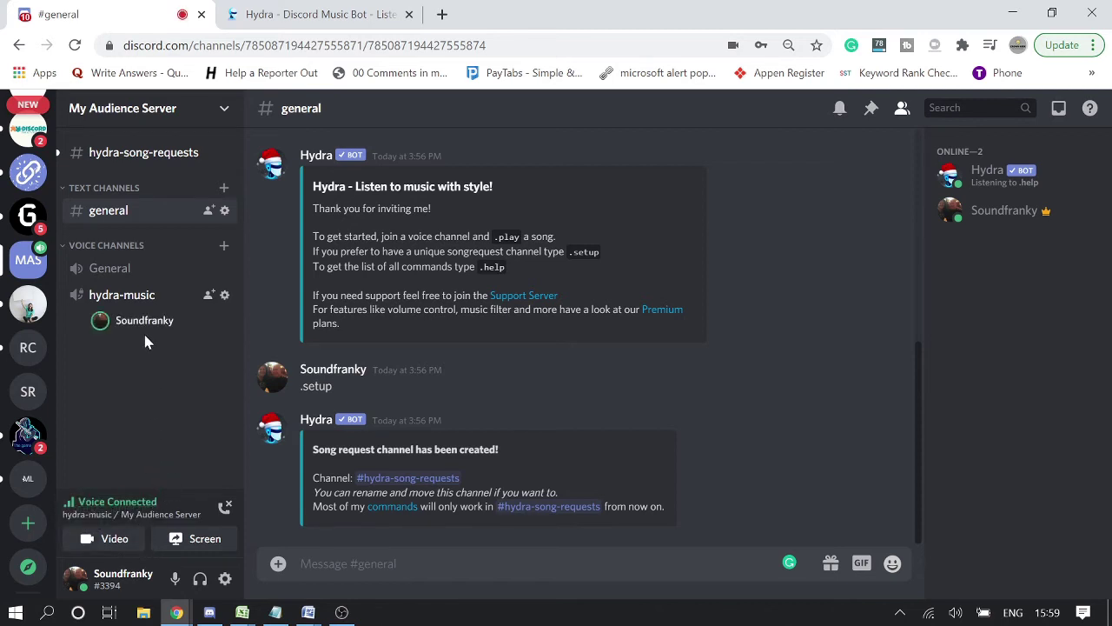
pyautogui.click(139, 161)
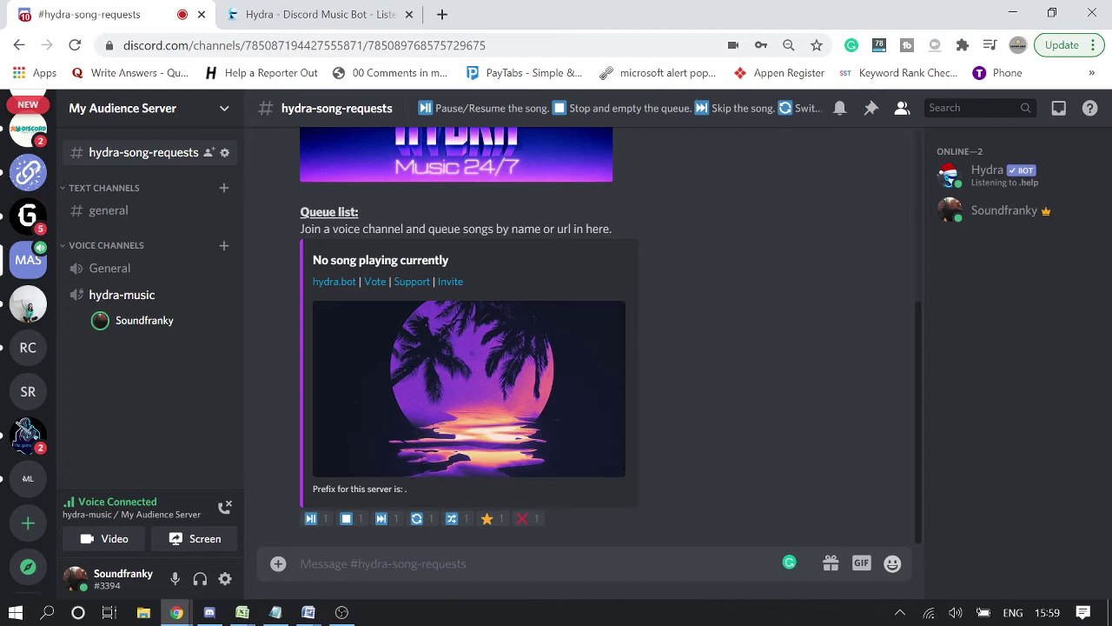
pyautogui.write('.p')
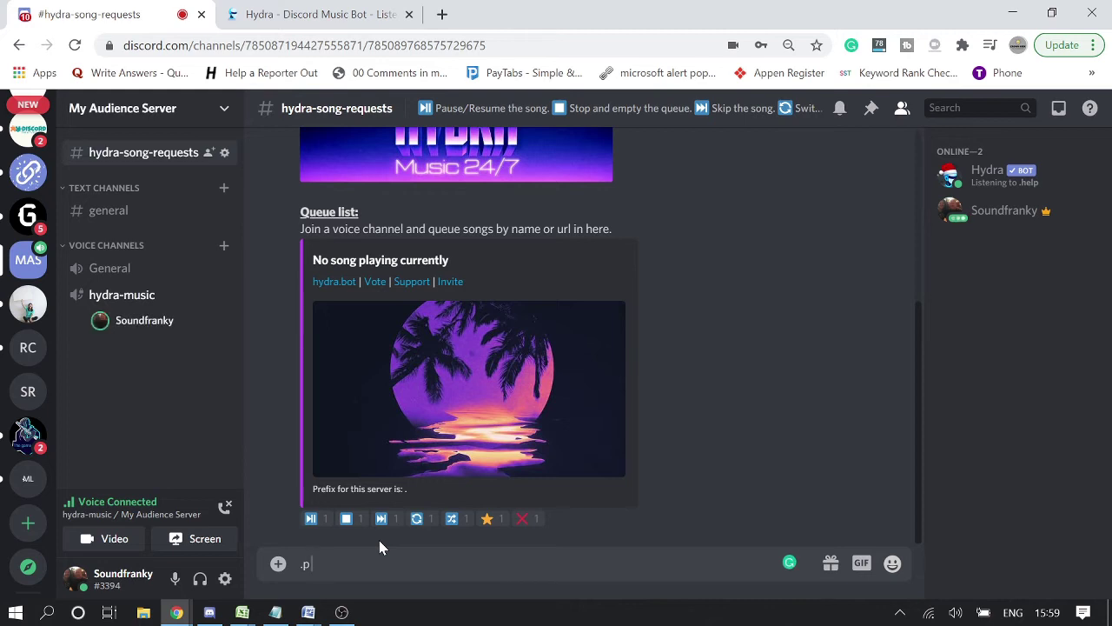
pyautogui.write('honeymoon')
pyautogui.press('Return')
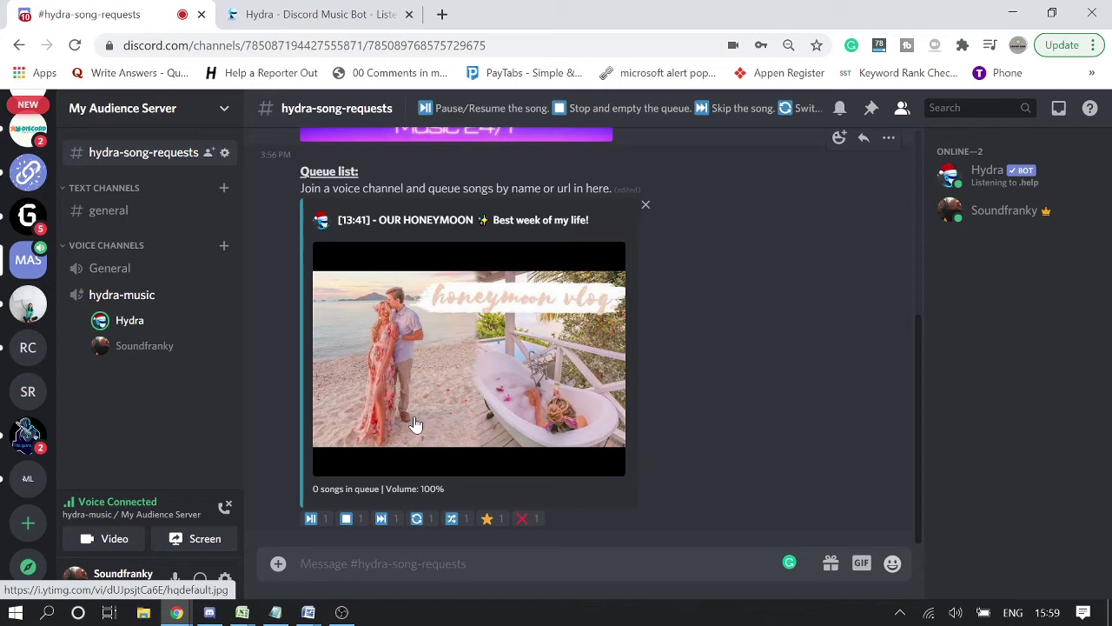
# - Remove all embeds from Hydra's queue list message and disconnect from the hydra-music voice channel
pyautogui.click(643, 205)
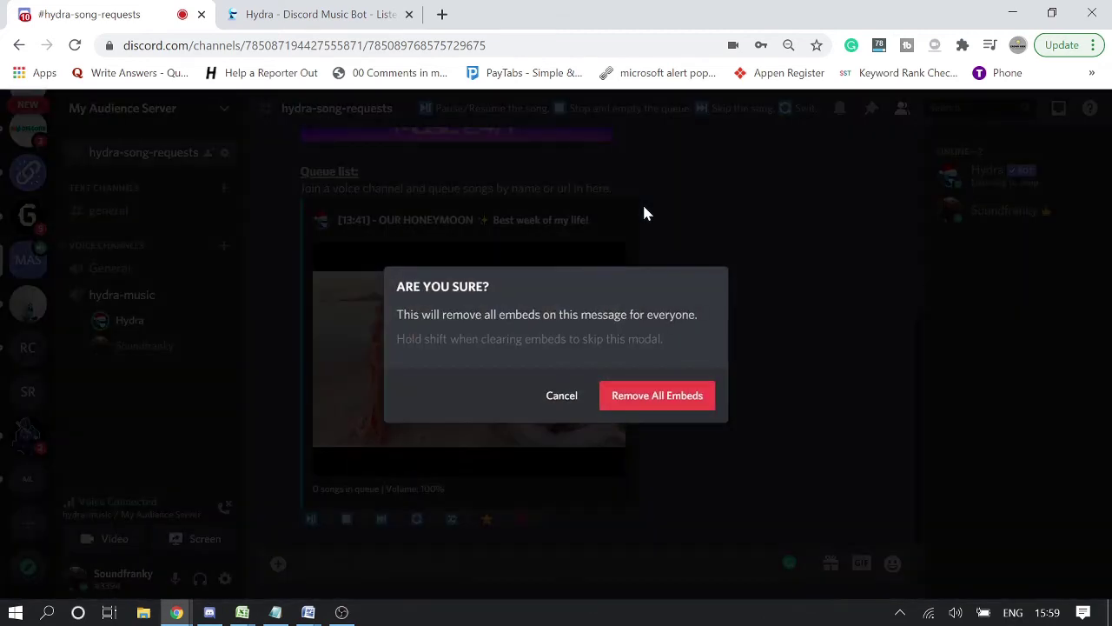
pyautogui.click(635, 395)
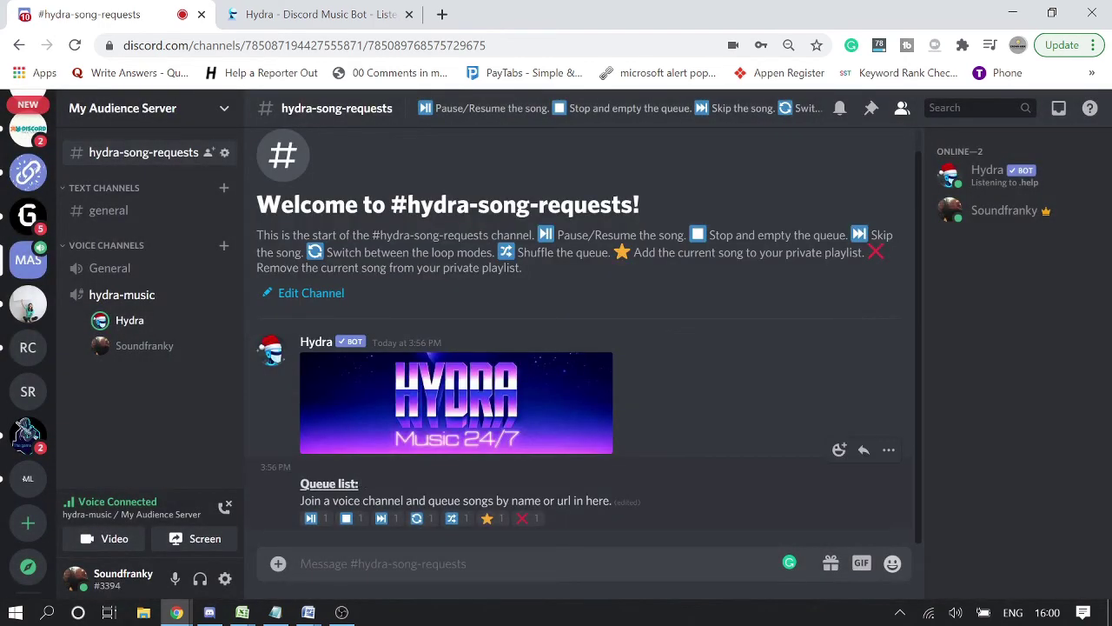
pyautogui.click(224, 506)
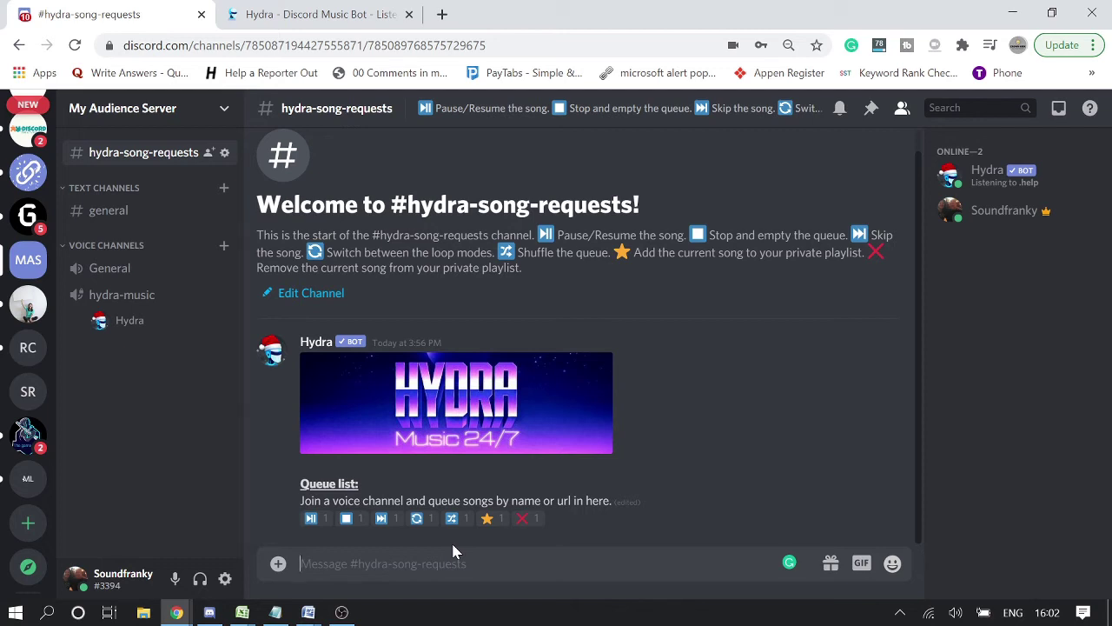
# - Try to run .search honeymoon in hydra-song-requests while outside the voice channel
pyautogui.write('.search')
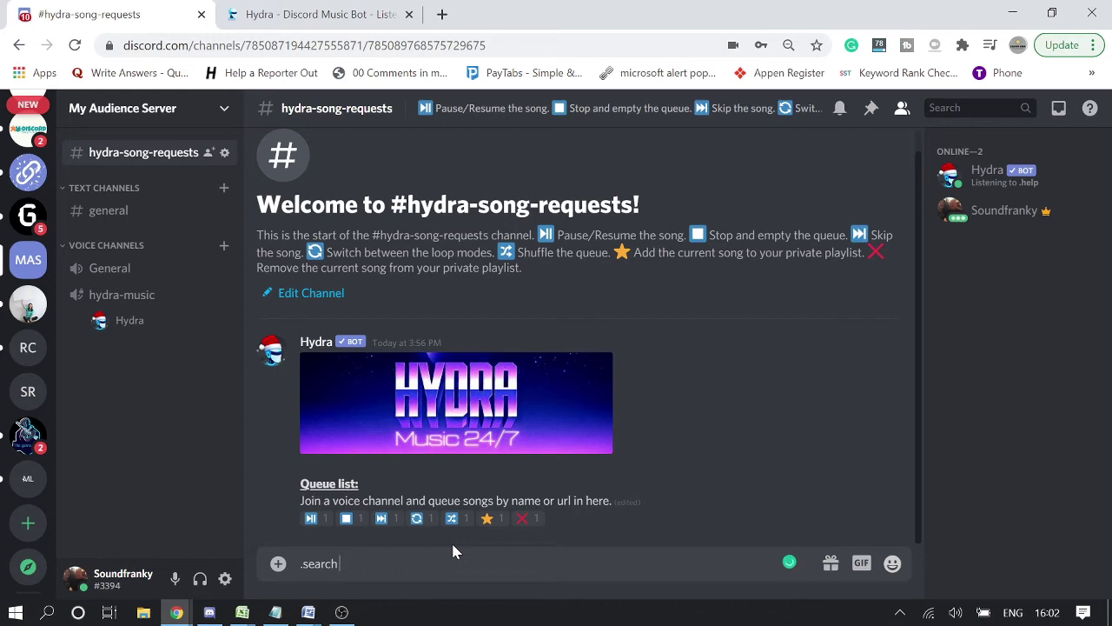
pyautogui.write(' honeymoon')
pyautogui.press('Return')
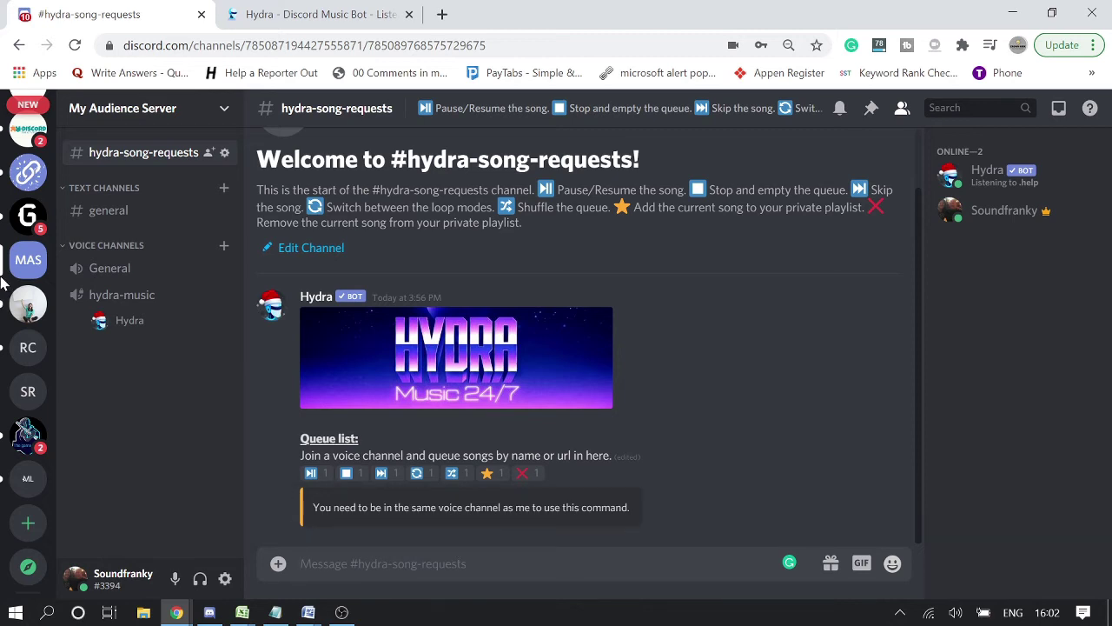
# - Rejoin the hydra-music voice channel and stop the music with the .stop command in hydra-song-requests
pyautogui.click(148, 323)
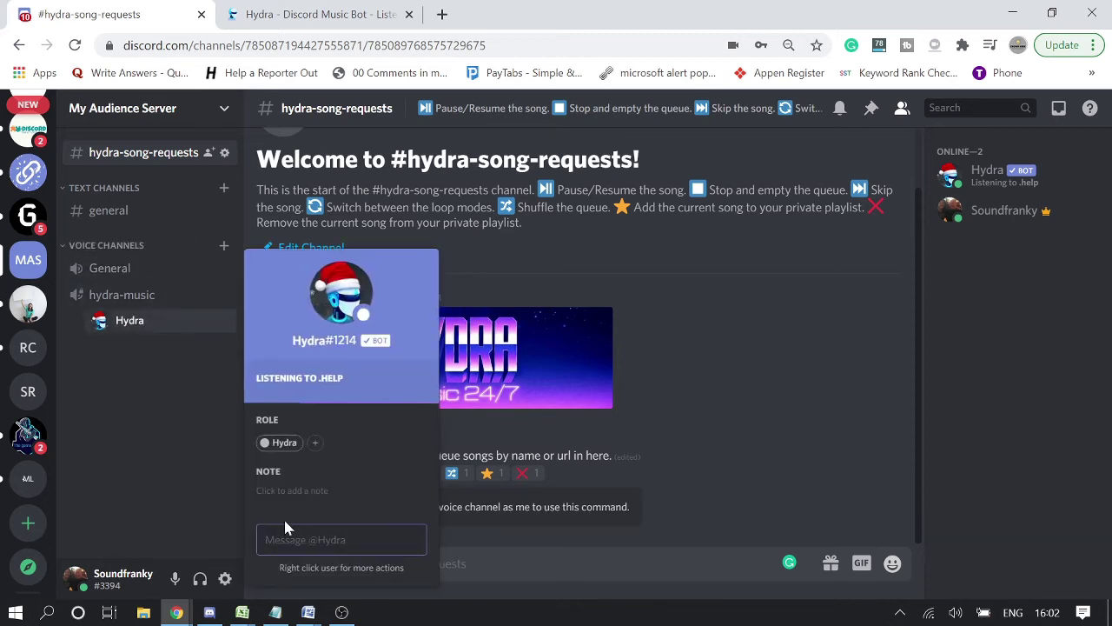
pyautogui.click(136, 295)
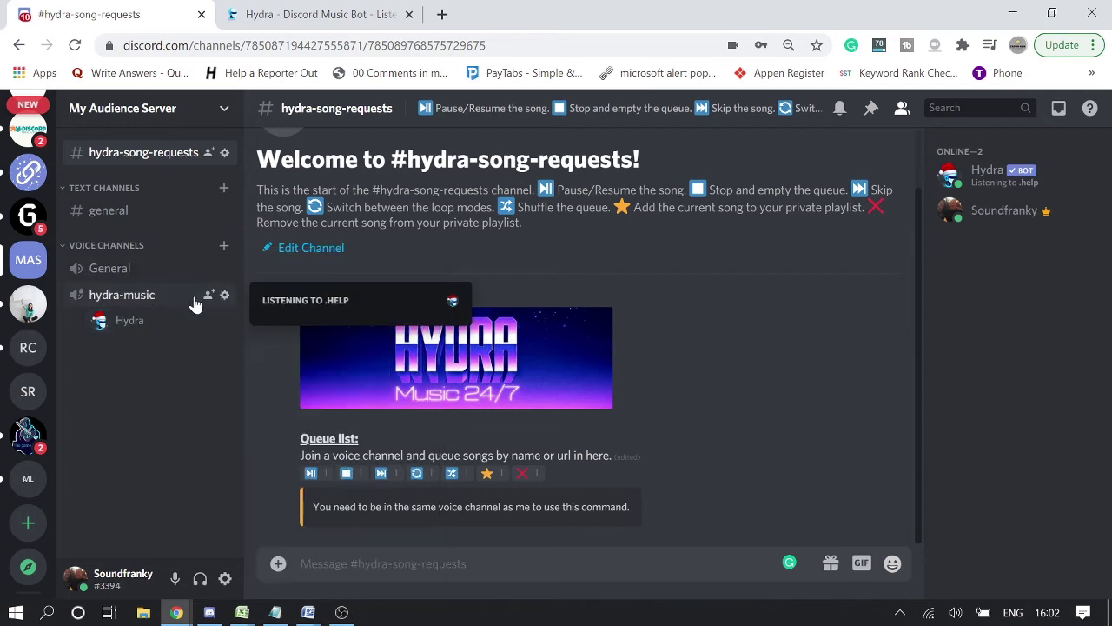
pyautogui.click(152, 295)
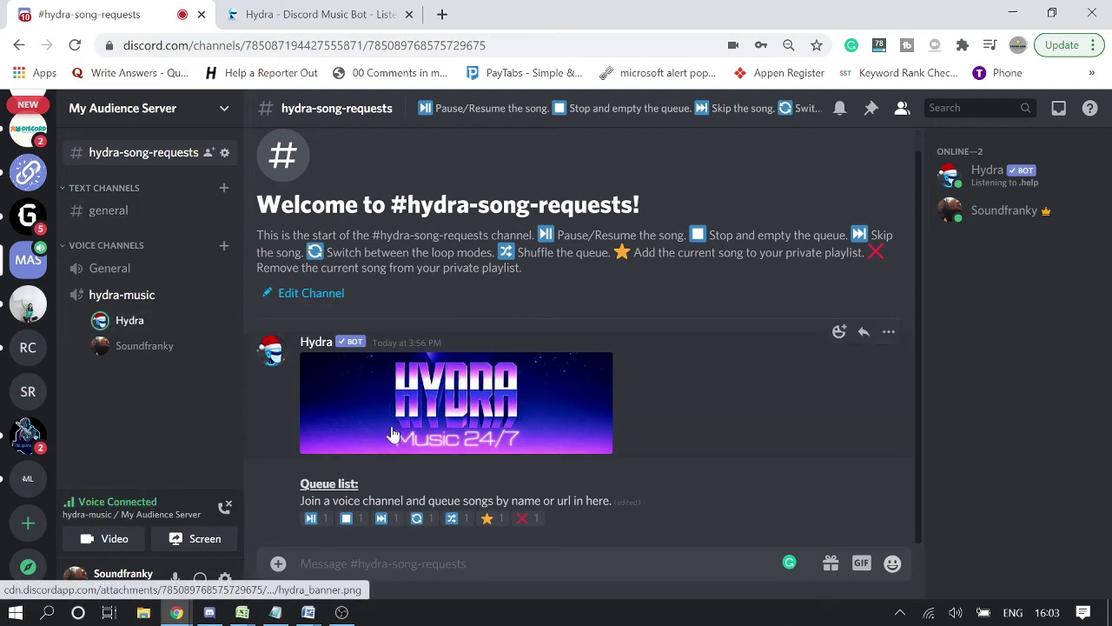
pyautogui.click(301, 563)
pyautogui.write('.stop')
pyautogui.press('Return')
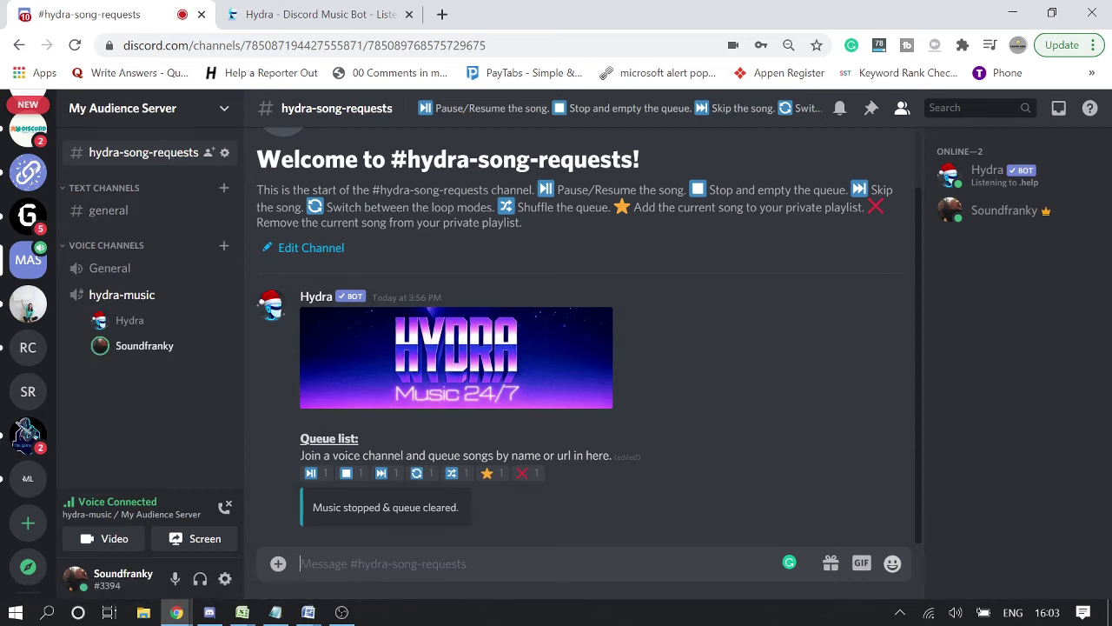
# - Search for honeymoon songs with the .search command in hydra-song-requests
pyautogui.write('.s')
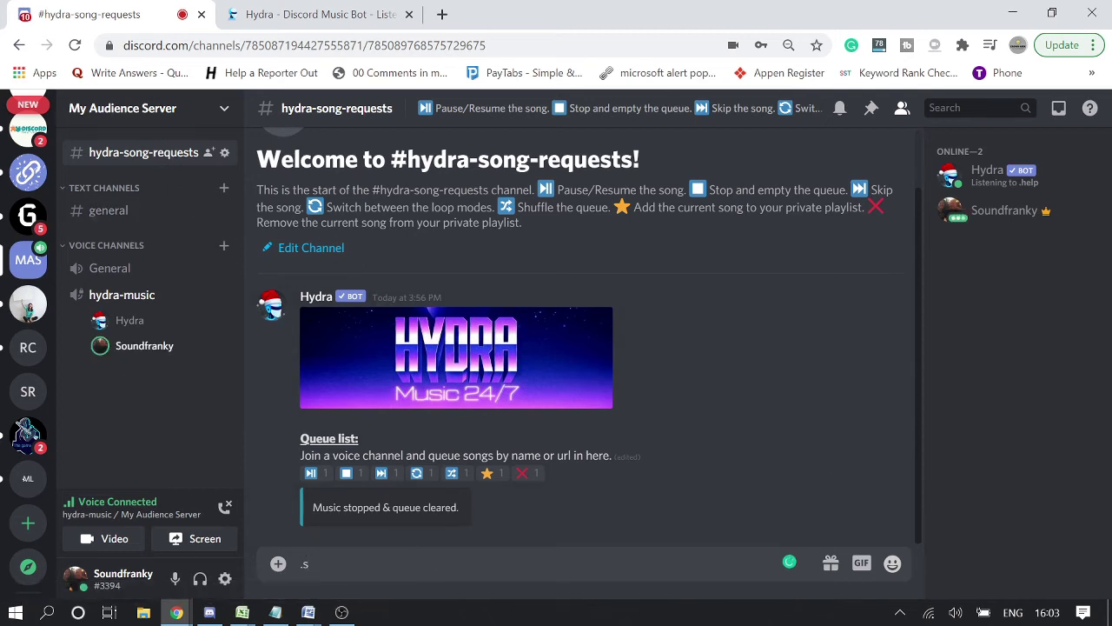
pyautogui.write('earch')
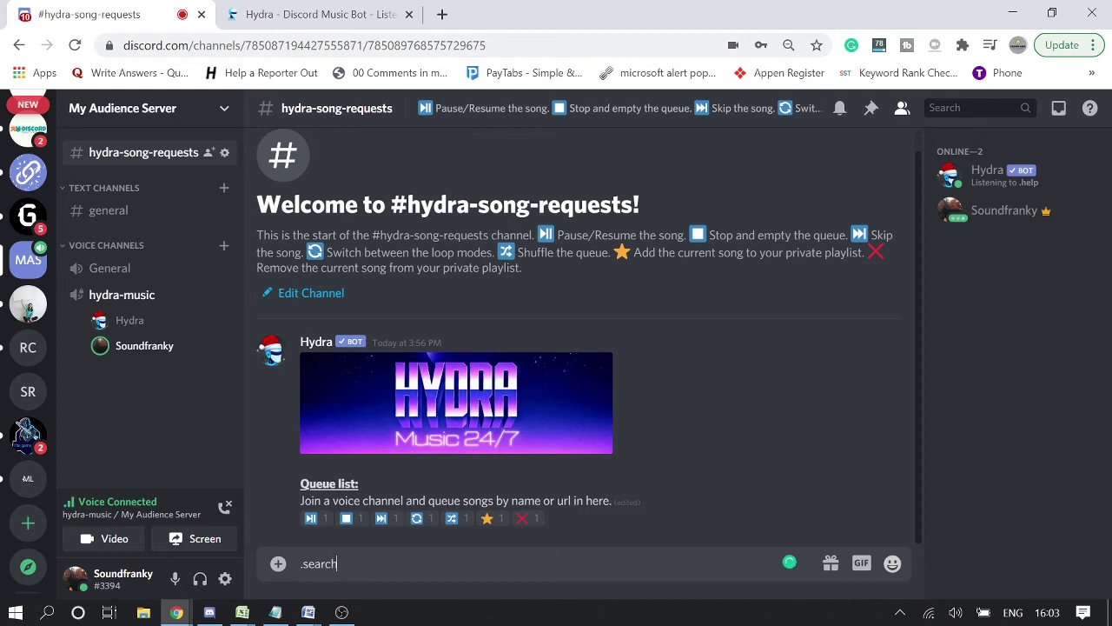
pyautogui.write(' honeymoon')
pyautogui.press('Return')
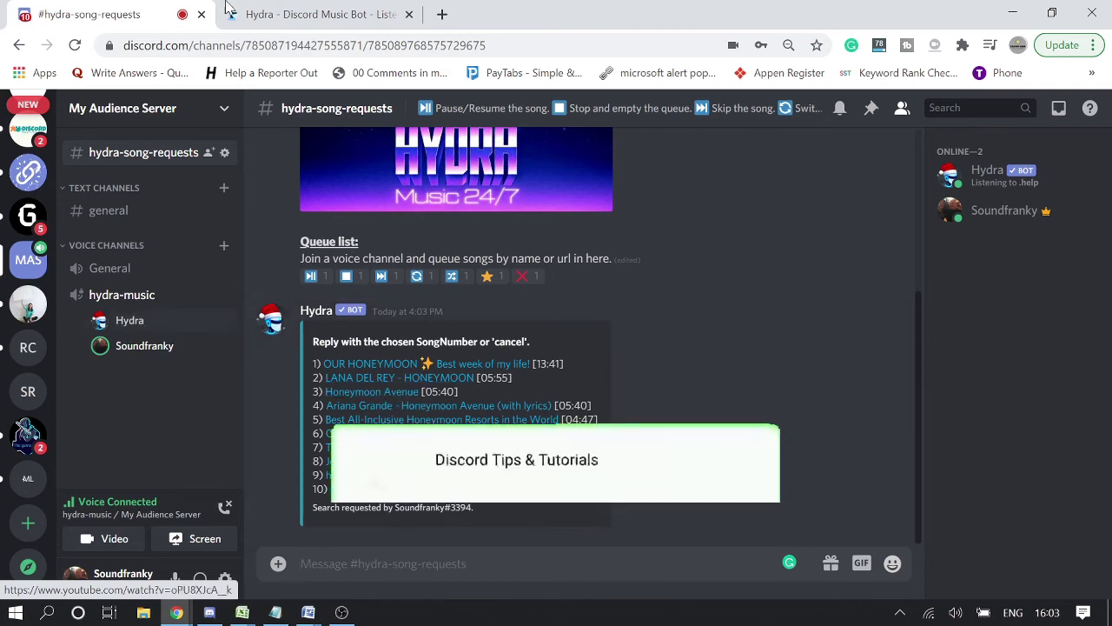
# - Switch to the Hydra website and review the bot's command list in the DJ and Everyone categories
pyautogui.click(254, 11)
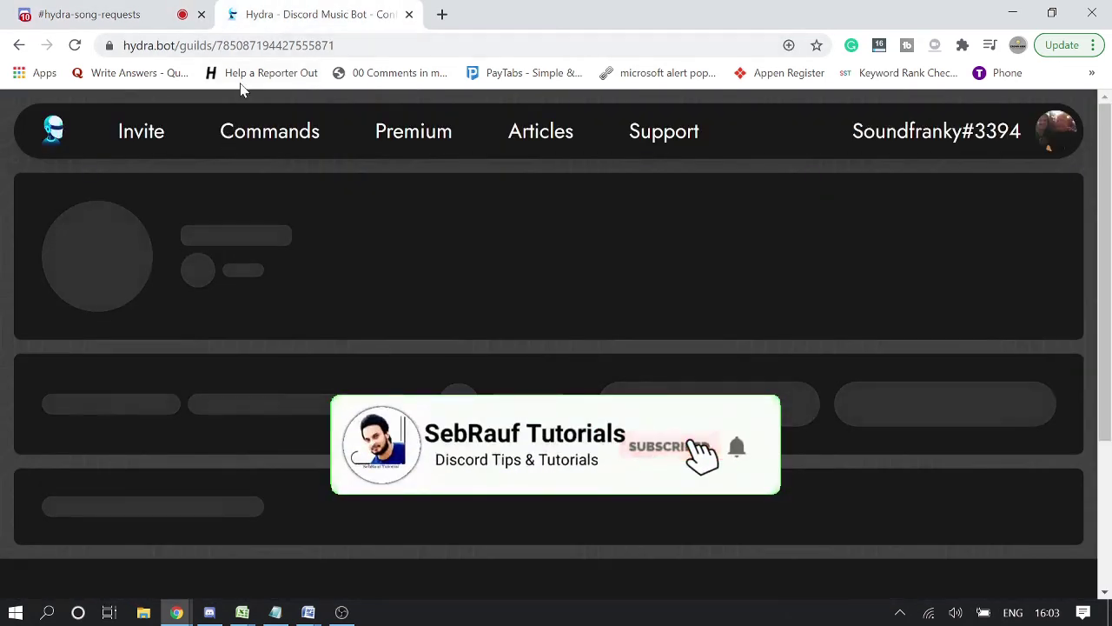
pyautogui.click(272, 139)
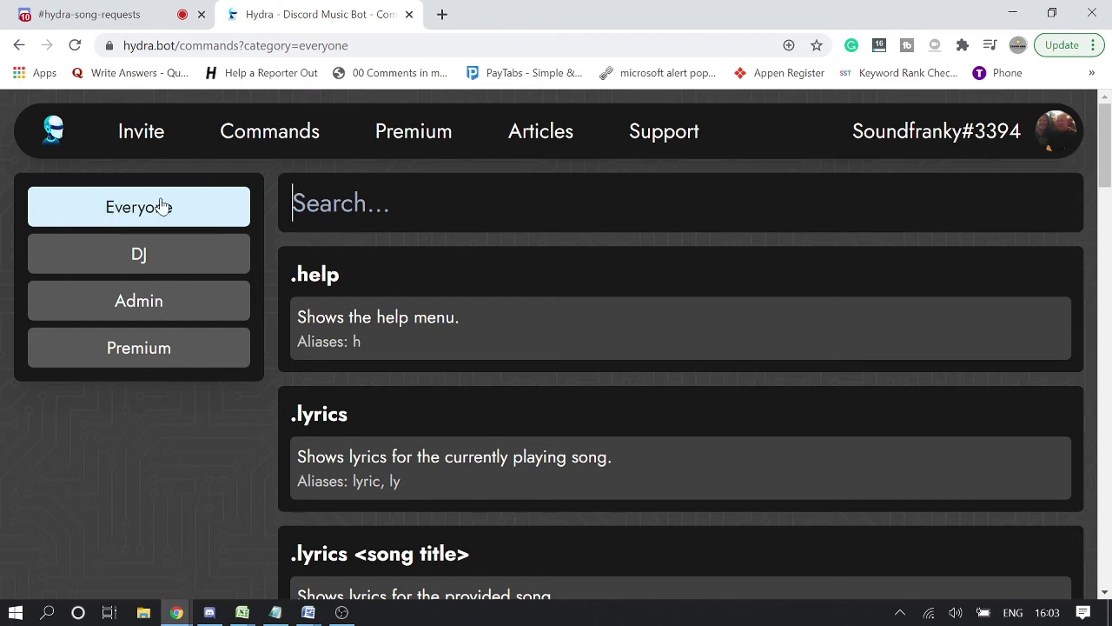
pyautogui.click(139, 257)
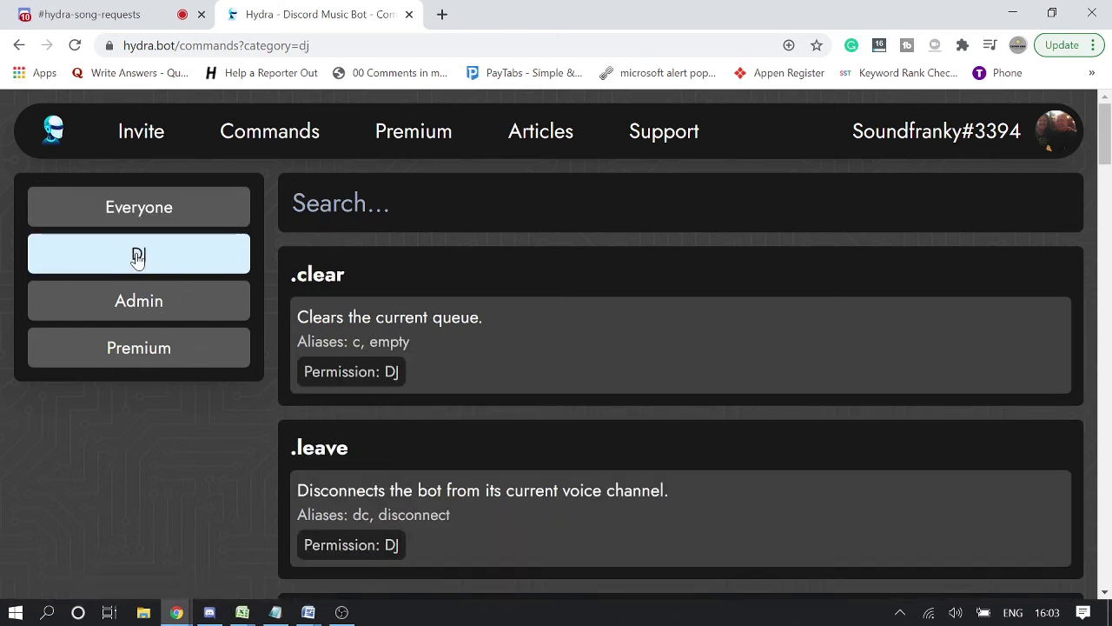
pyautogui.scroll(-3, 365, 337)
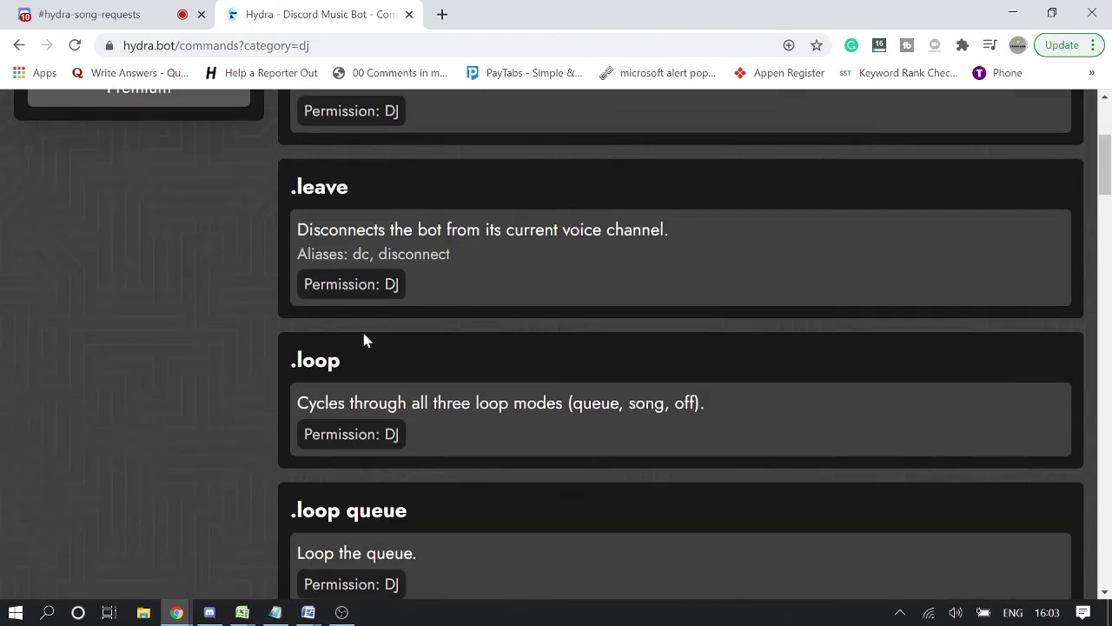
pyautogui.scroll(-6, 364, 337)
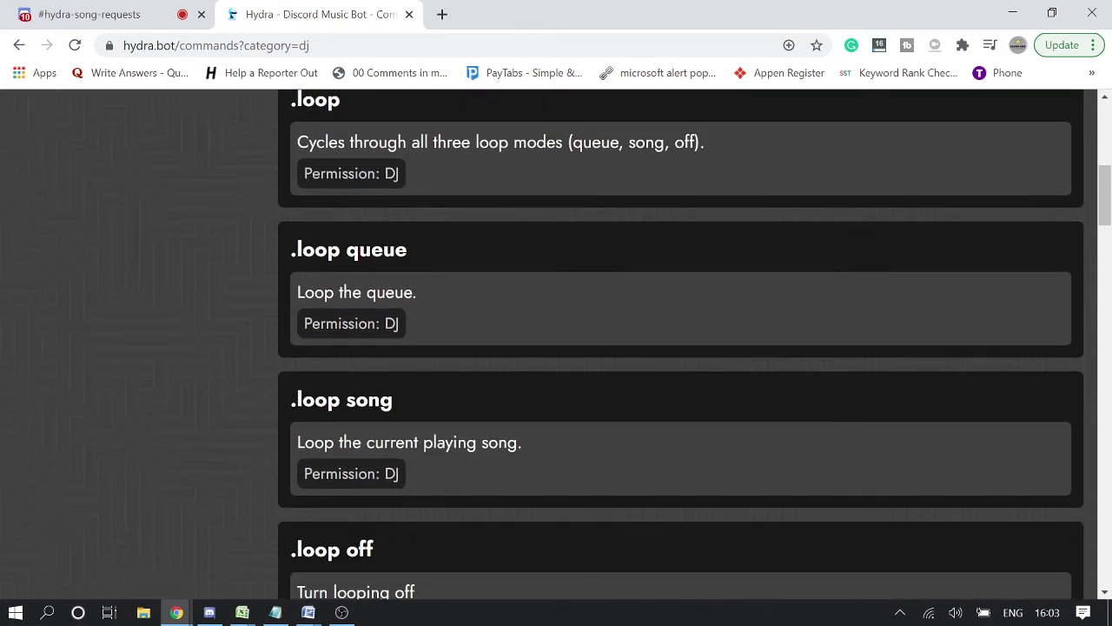
pyautogui.scroll(-3, 364, 340)
pyautogui.scroll(4, 363, 337)
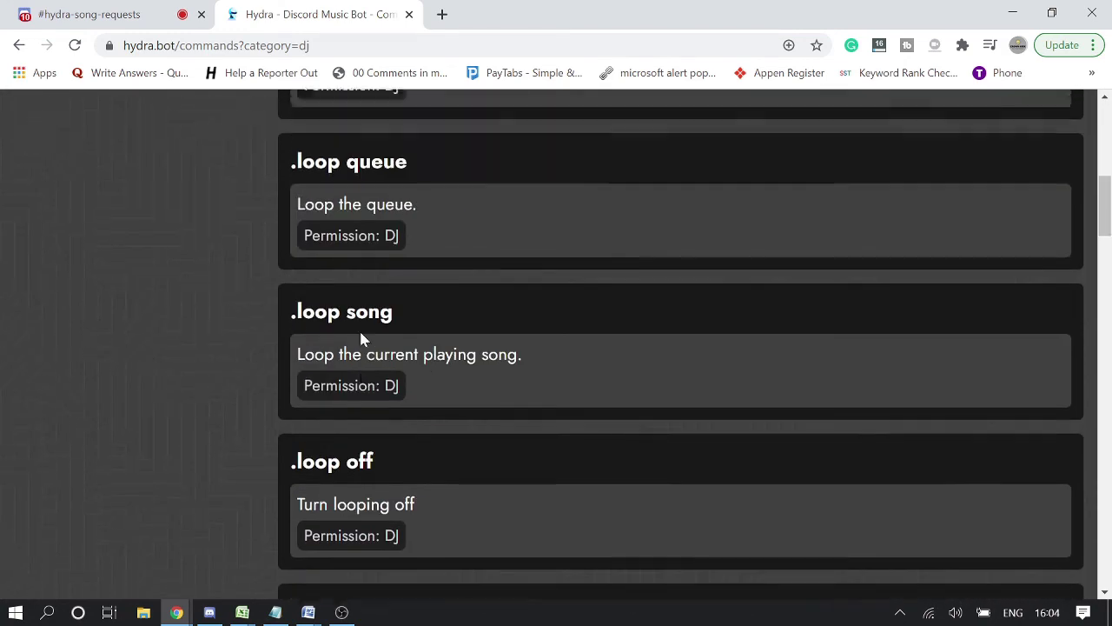
pyautogui.scroll(-7, 354, 376)
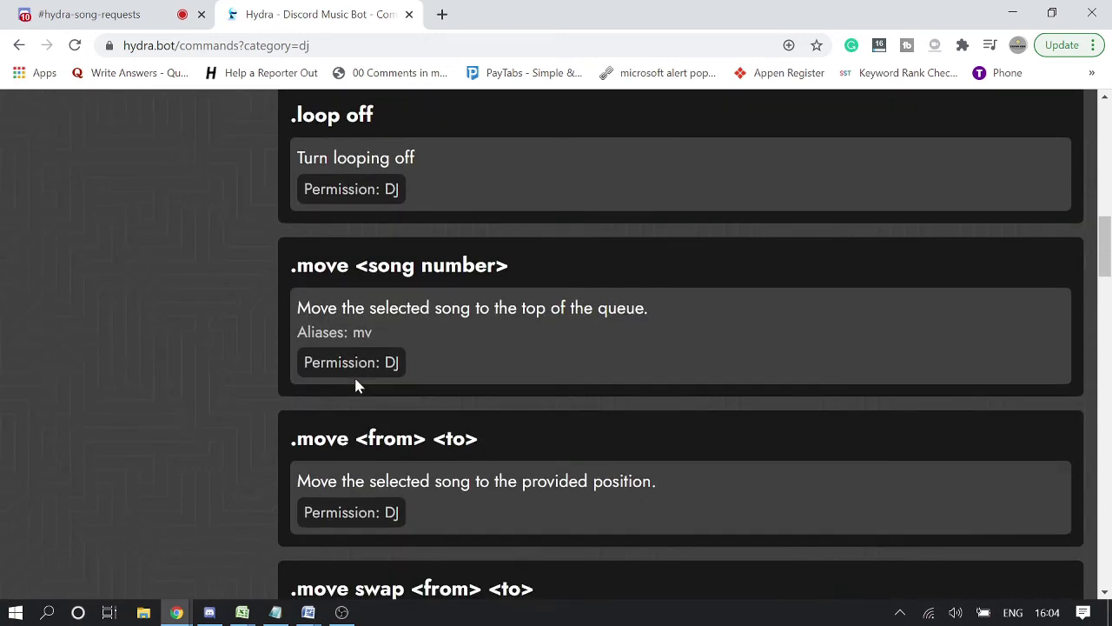
pyautogui.scroll(-2, 360, 397)
pyautogui.scroll(15, 144, 243)
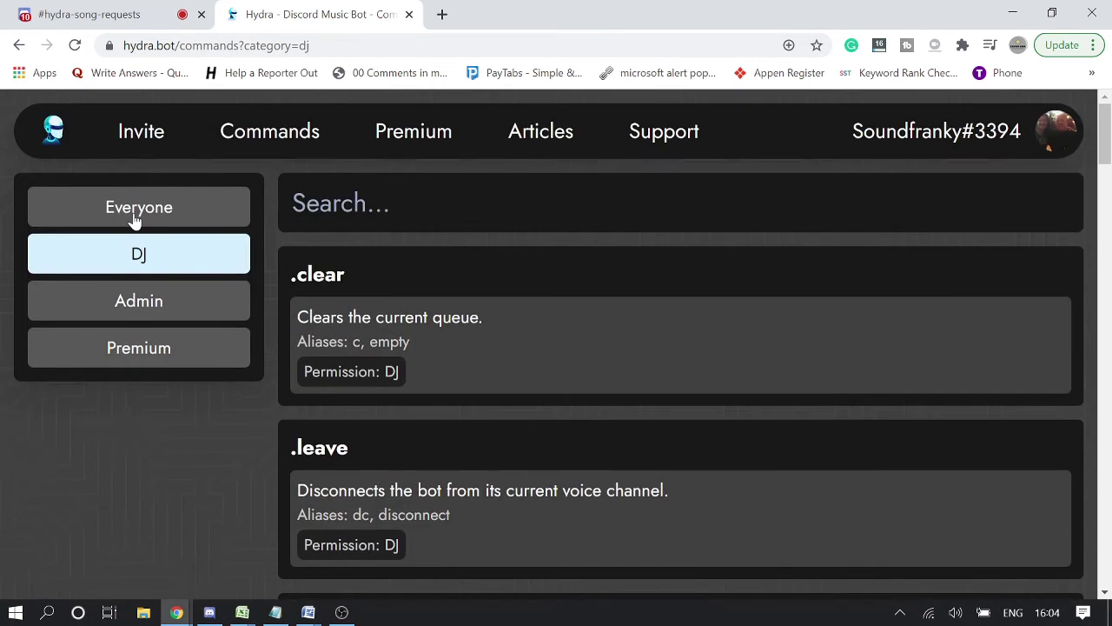
pyautogui.click(134, 217)
pyautogui.scroll(-1, 563, 344)
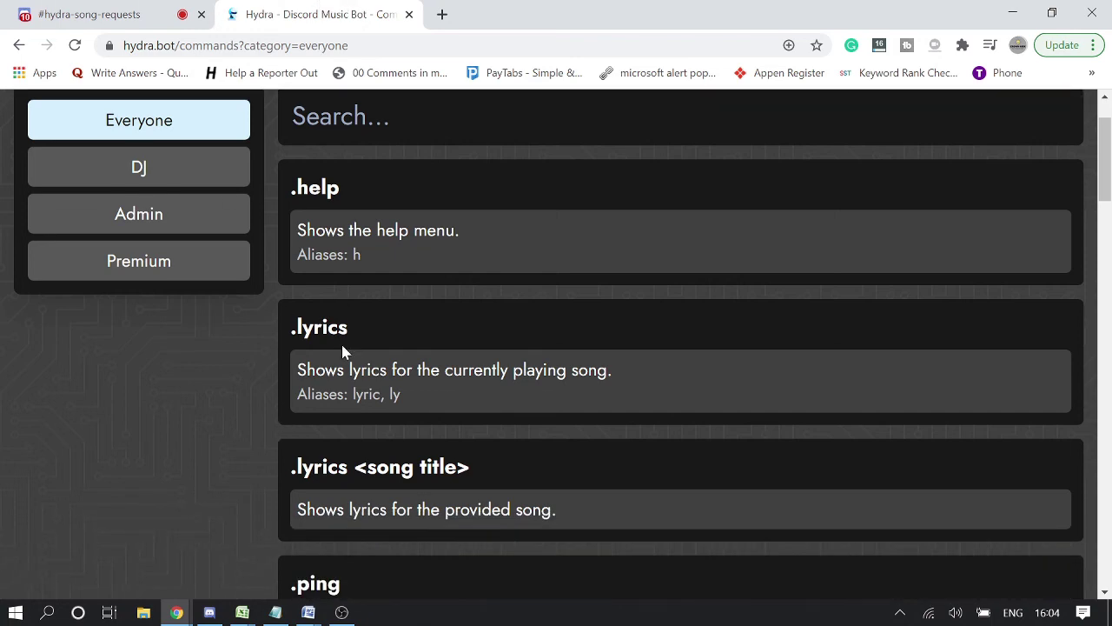
# - Return to Discord, request the lyrics of bailamos with the .lyrics command and dismiss Hydra's reply
pyautogui.click(104, 14)
pyautogui.write('.lyrics balanso')
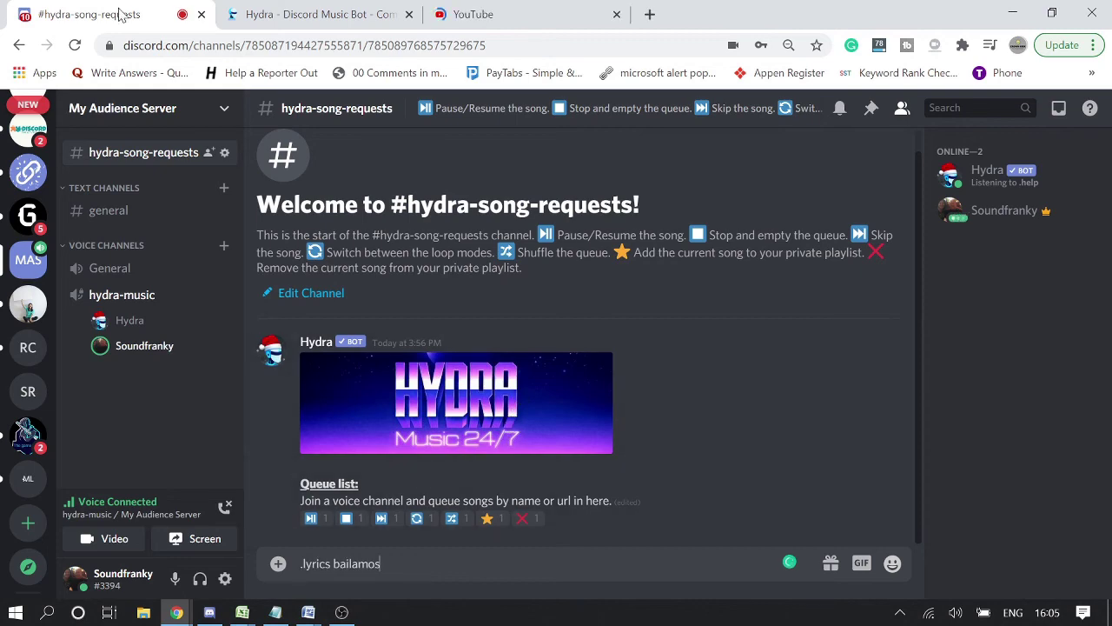
pyautogui.press('Return')
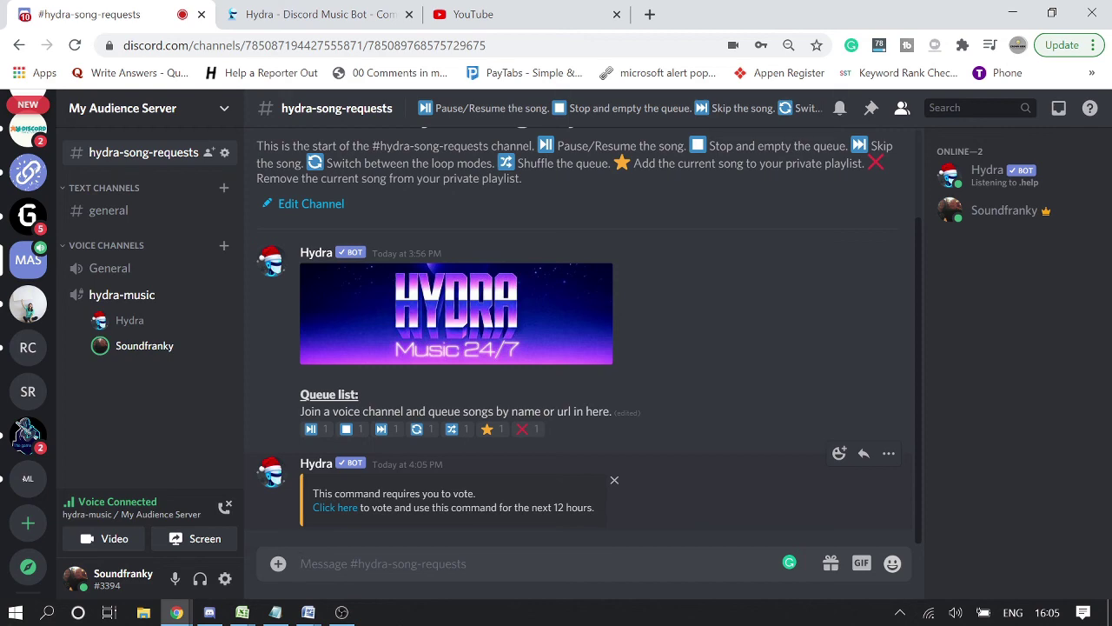
pyautogui.click(614, 479)
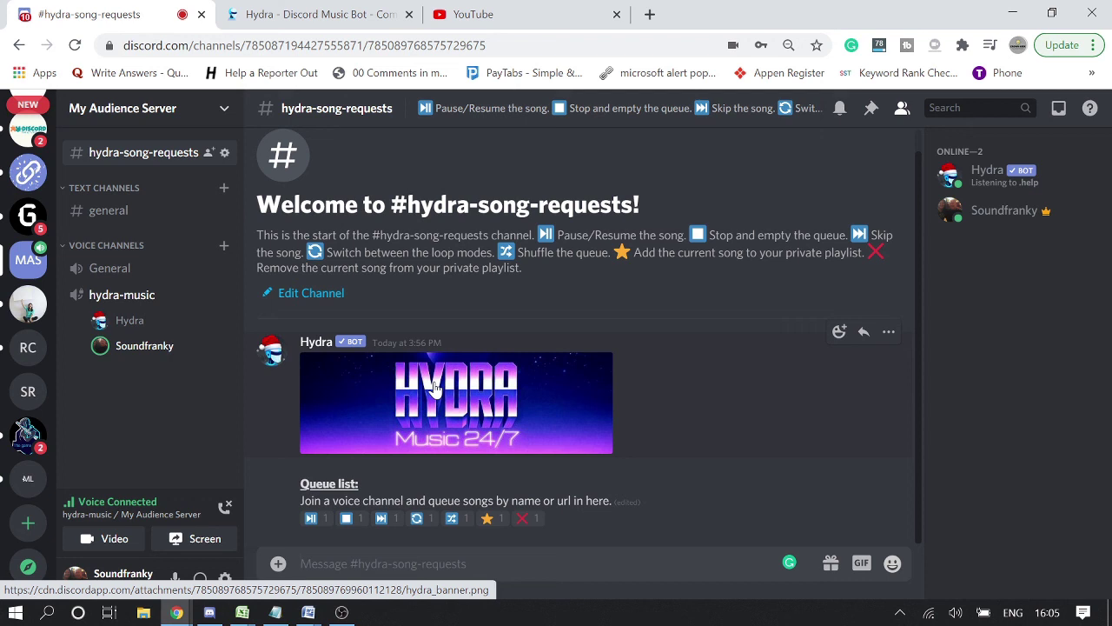
# - Switch back to the Hydra website and examine the play commands in the Everyone category
pyautogui.click(289, 11)
pyautogui.scroll(-5, 467, 350)
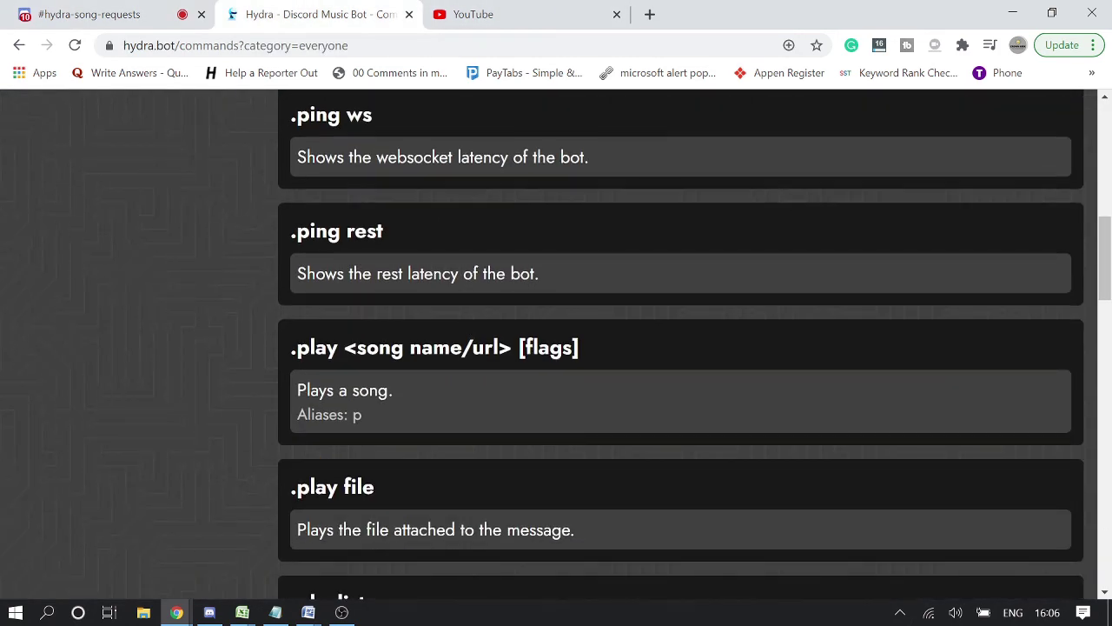